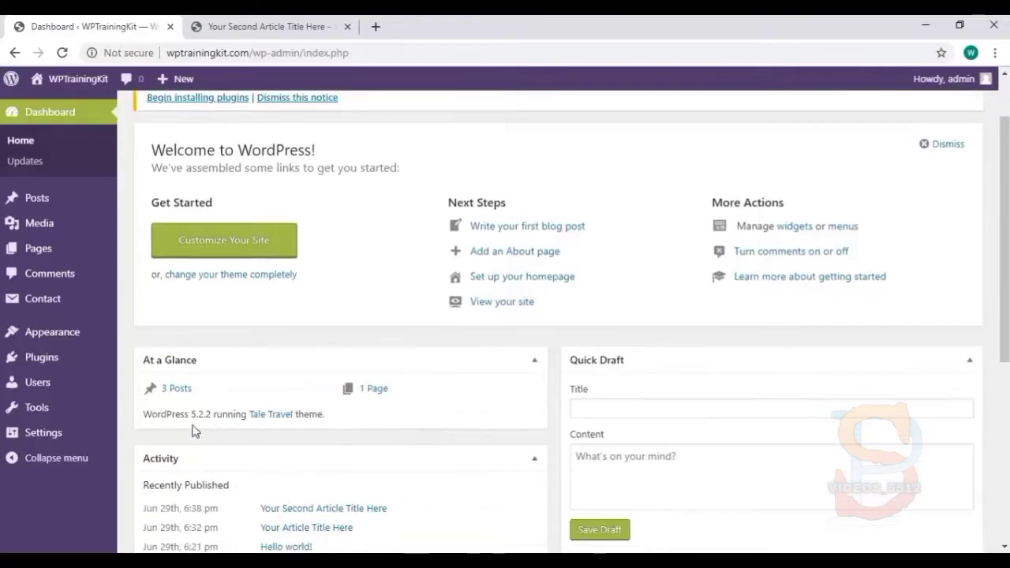
Step: Change the tagline in the General Settings to "Complete Wordpress Training" and look at the title on the site's front page
mouse_move(44, 437)
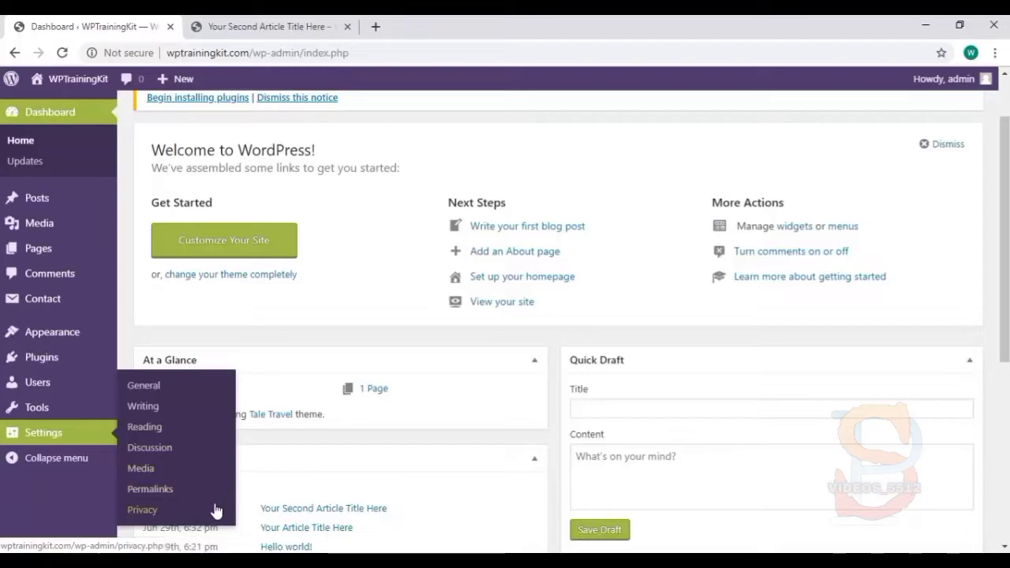
click(161, 386)
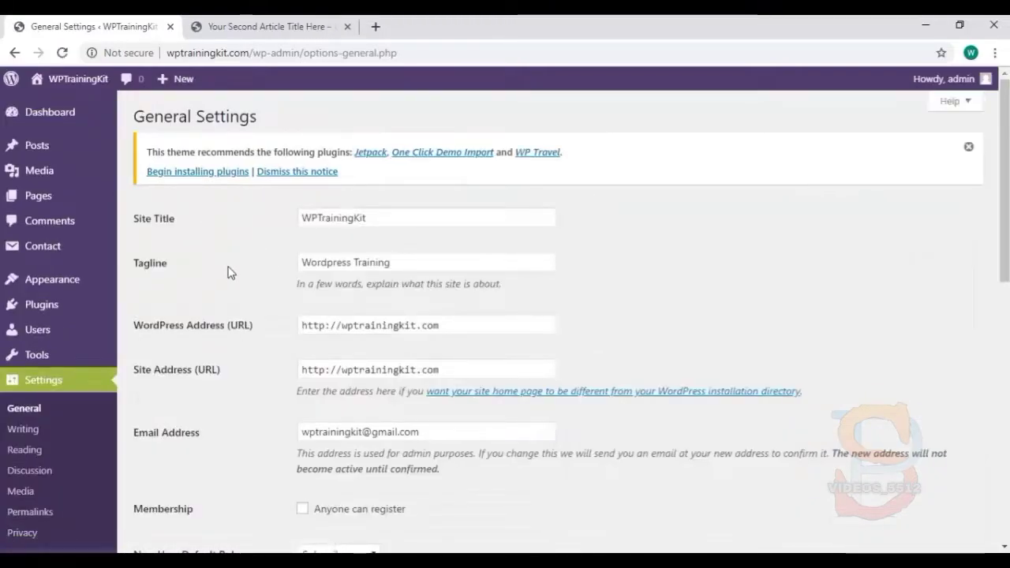
click(439, 261)
key(Home)
text(Complete)
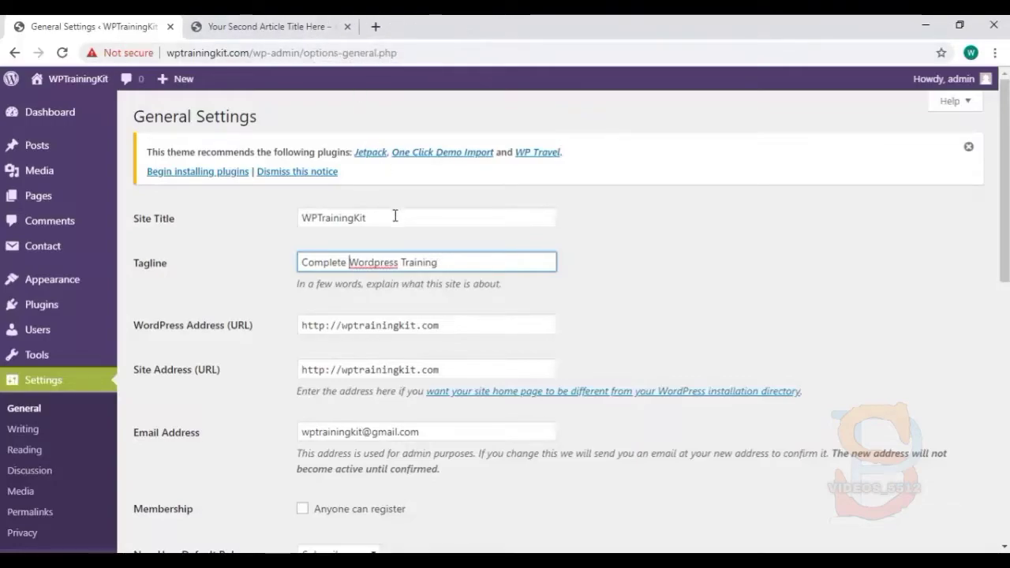
click(320, 27)
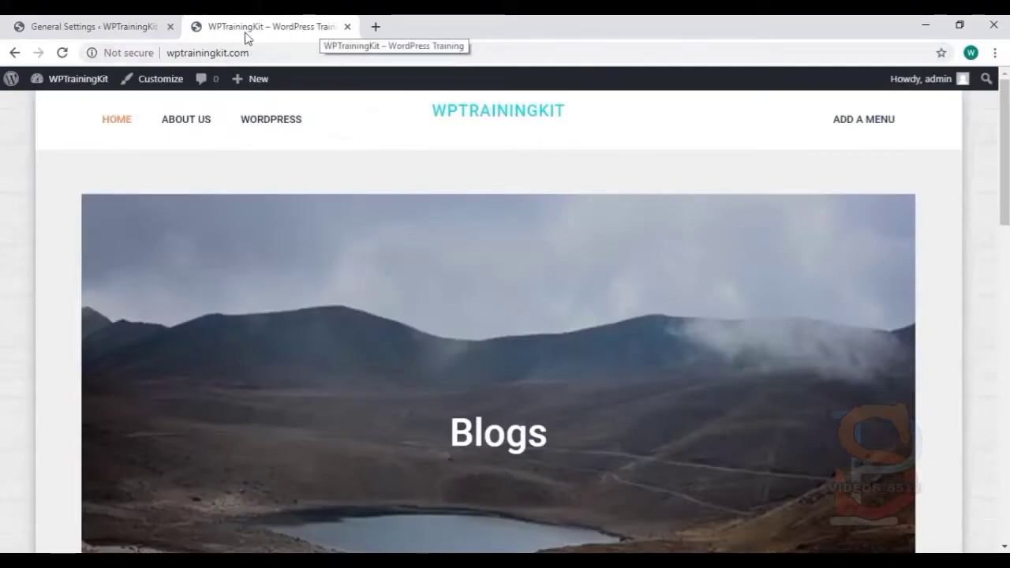
click(113, 26)
Step: Examine the membership, new user default role and site language options in the General Settings
scroll(418, 339, down, 4)
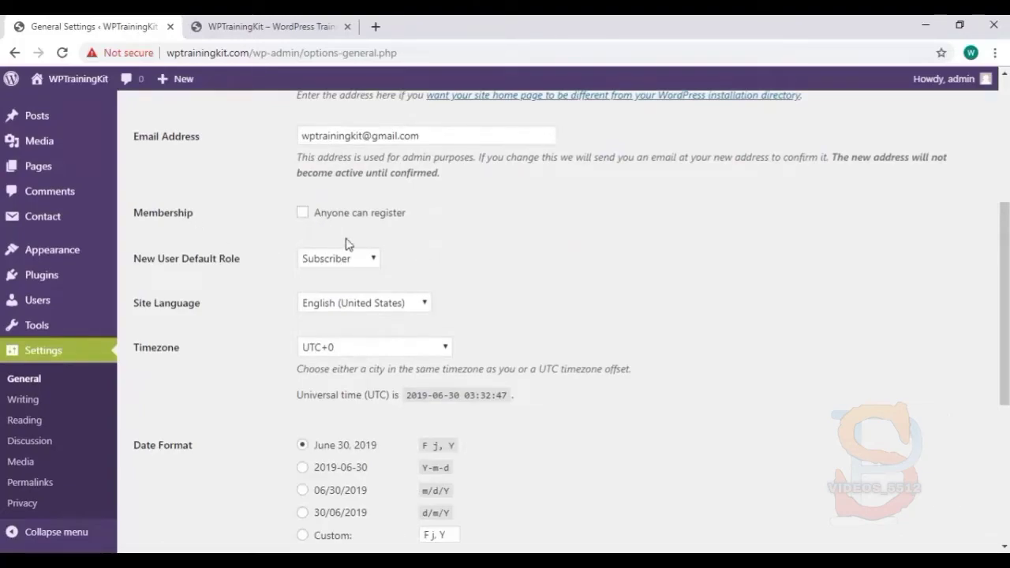
scroll(334, 313, up, 1)
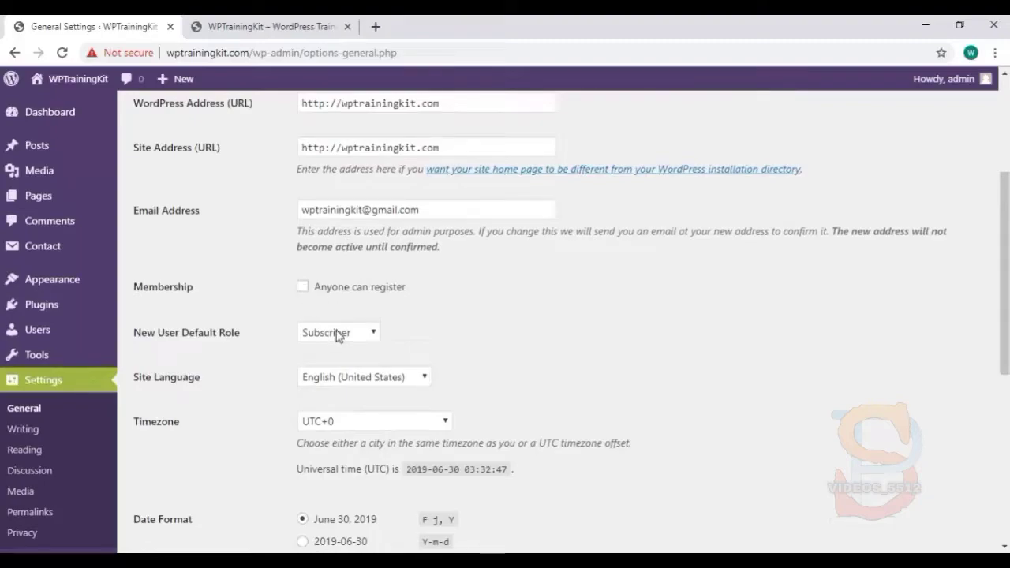
click(337, 333)
click(320, 338)
scroll(473, 347, down, 1)
click(405, 306)
scroll(408, 214, down, 5)
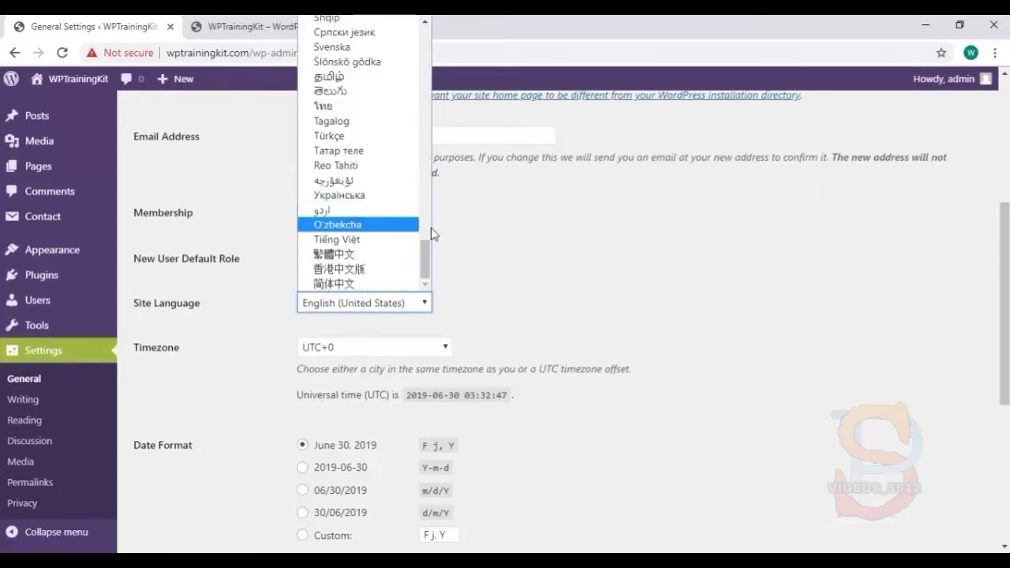
click(605, 268)
scroll(582, 284, down, 2)
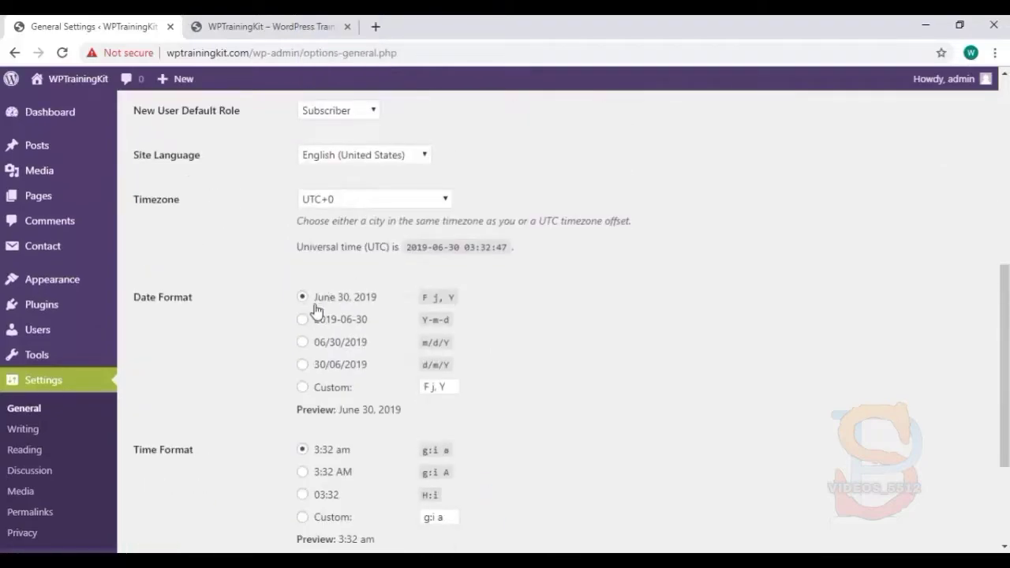
Step: Check how the date format appears on the front page's posts and return to the General Settings
click(268, 26)
scroll(323, 321, down, 7)
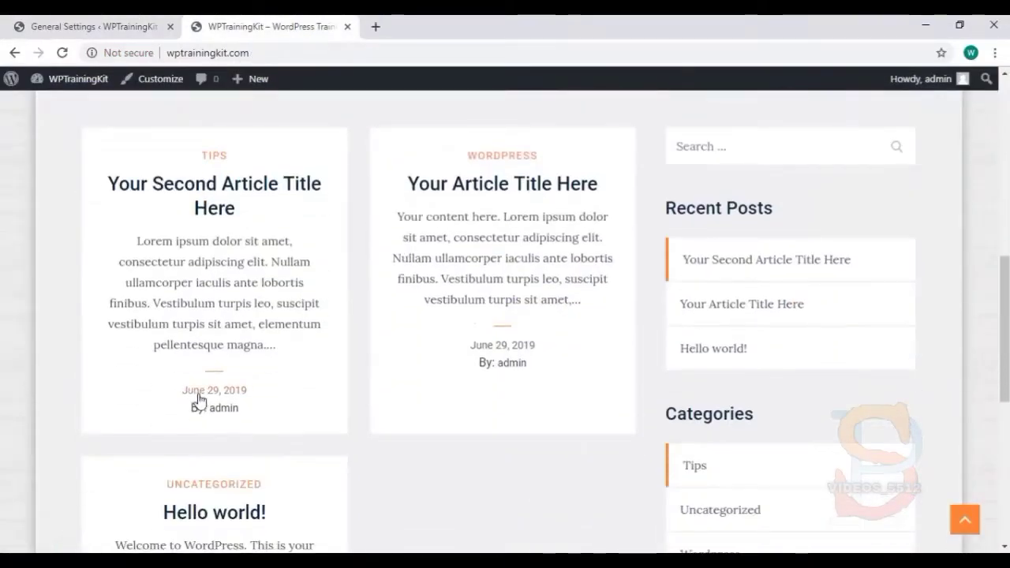
click(126, 30)
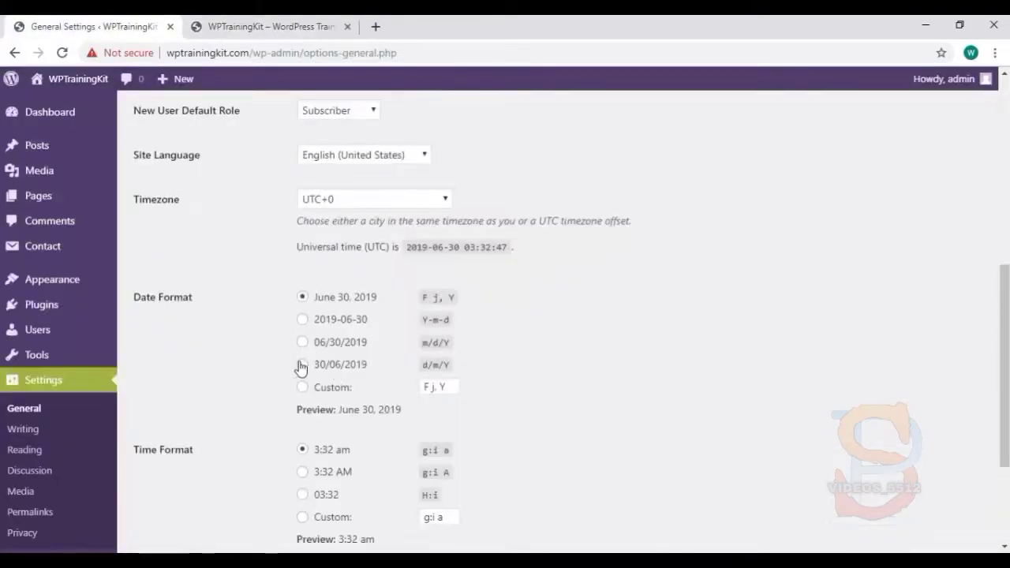
Step: Review the date format, time format and week start day options in the General Settings
scroll(325, 395, down, 2)
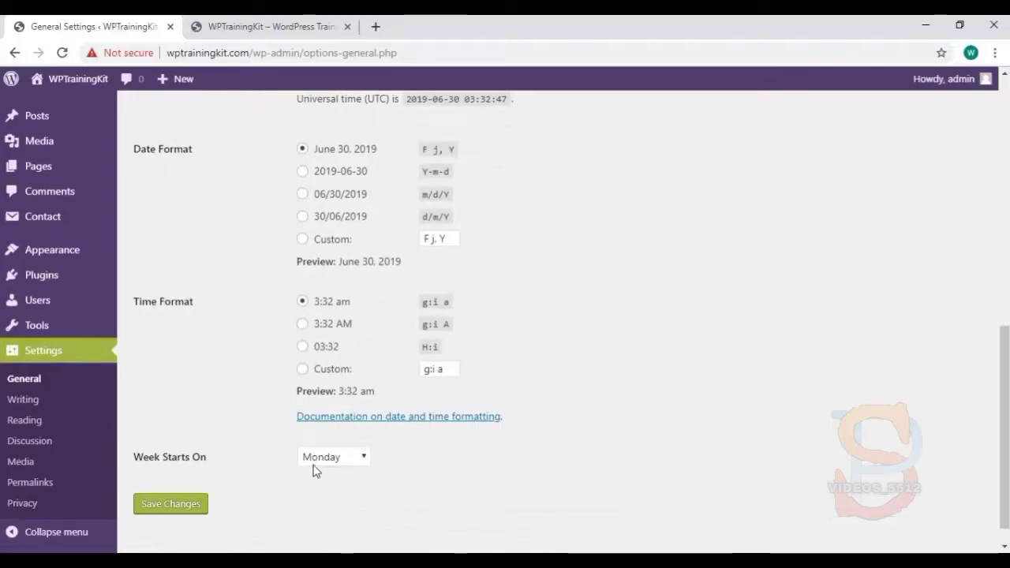
click(351, 463)
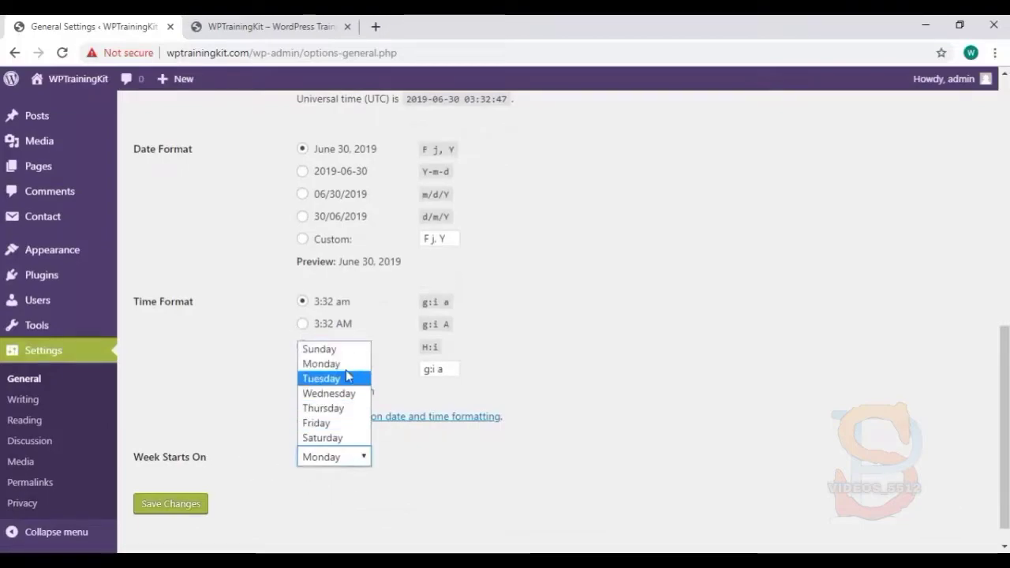
click(579, 380)
scroll(273, 464, up, 1)
scroll(273, 464, up, 5)
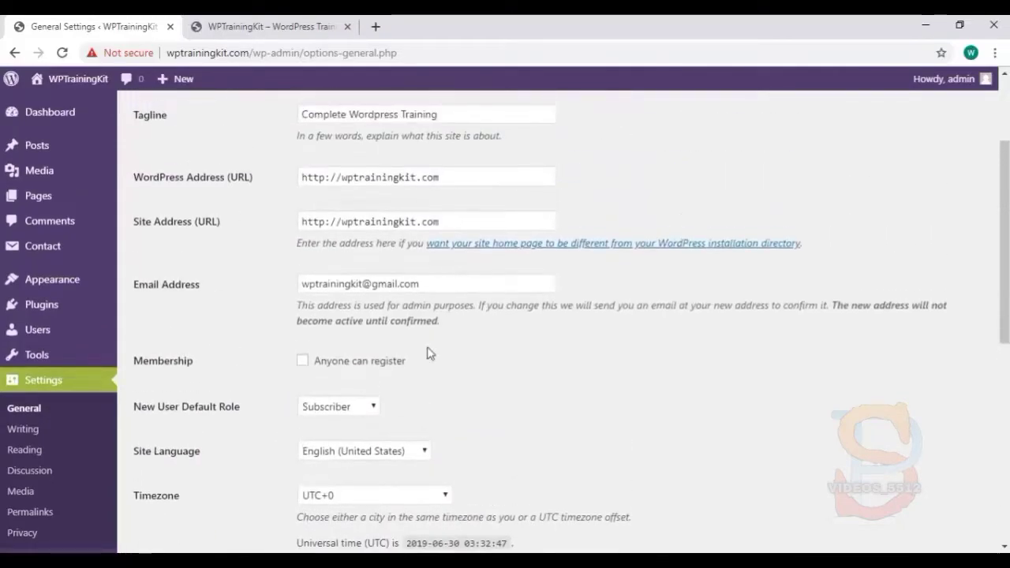
scroll(385, 168, up, 2)
Step: Save the General Settings and reload the site's front page to check its tagline
scroll(316, 331, down, 8)
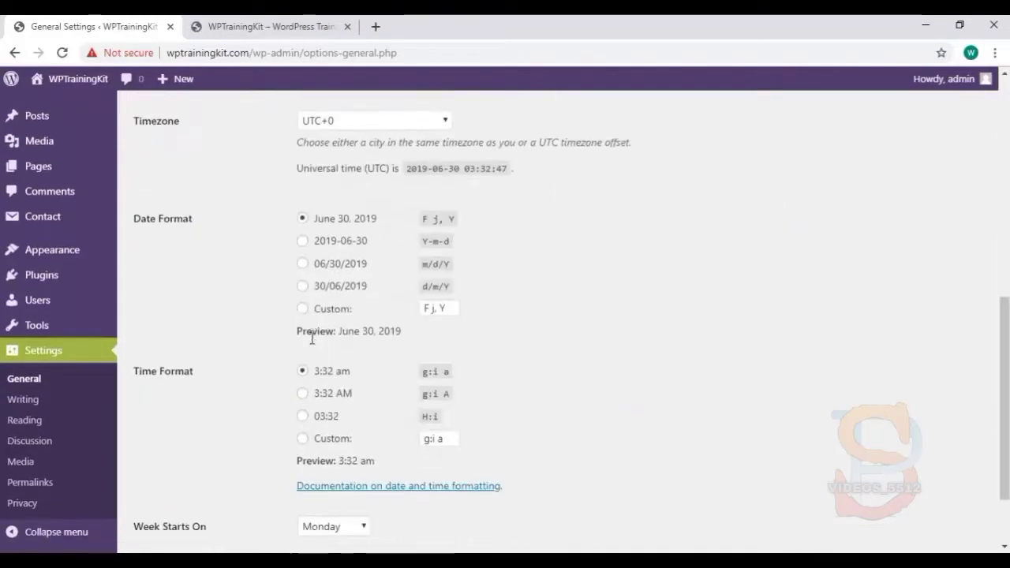
click(193, 482)
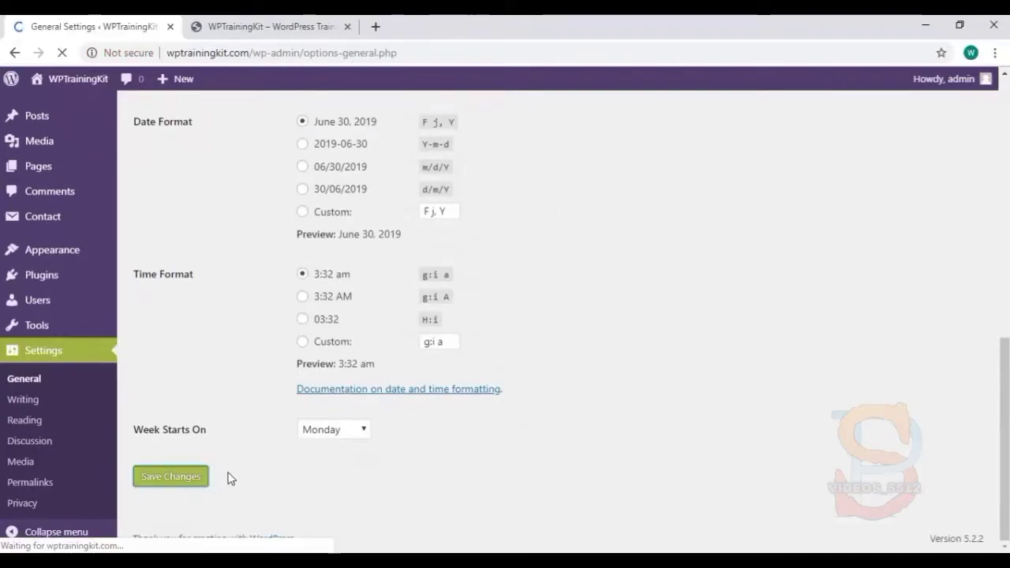
click(309, 25)
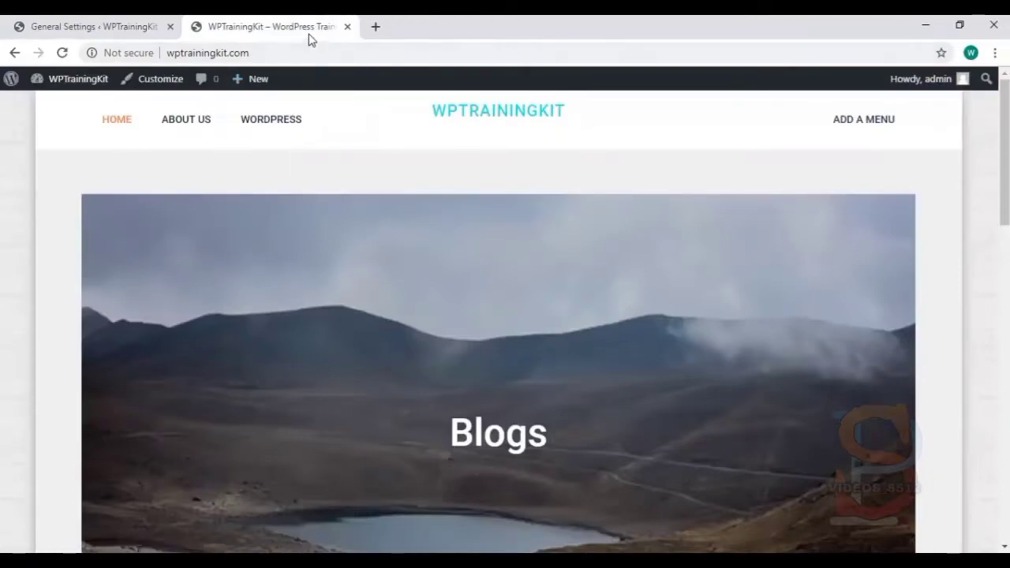
click(62, 52)
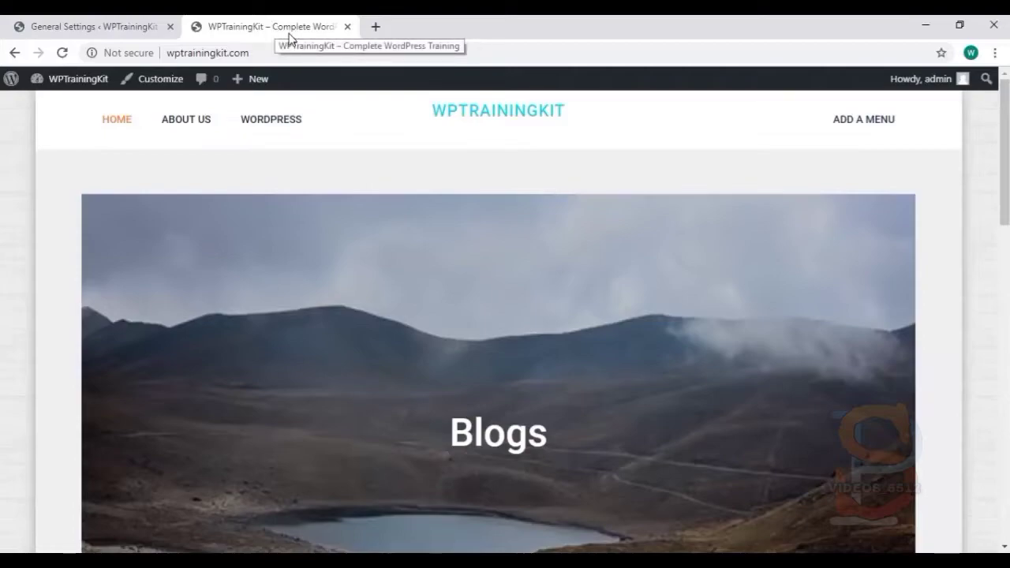
click(129, 30)
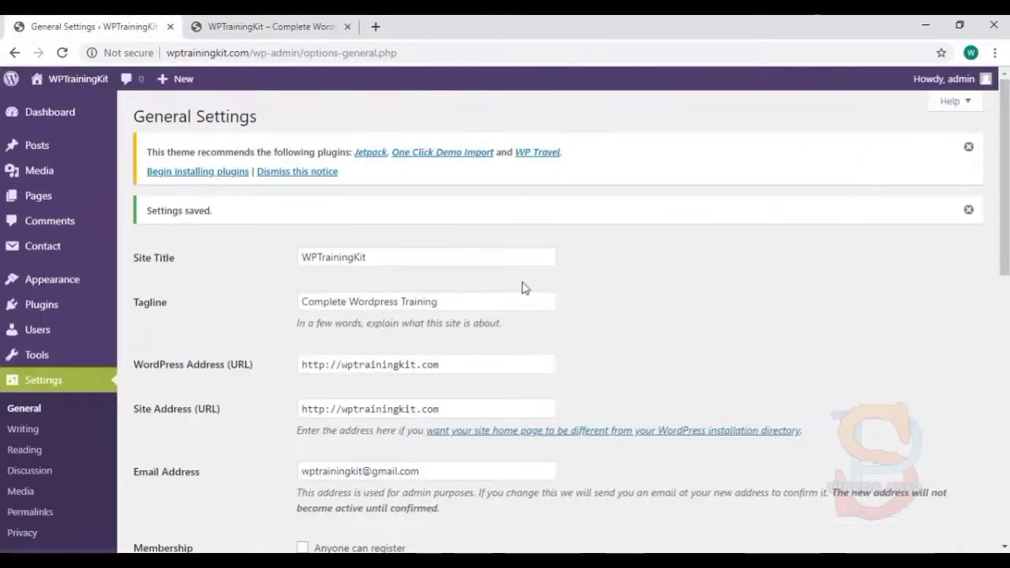
Step: Open the Writing Settings and view the choices for the default post category
scroll(534, 288, down, 10)
click(63, 408)
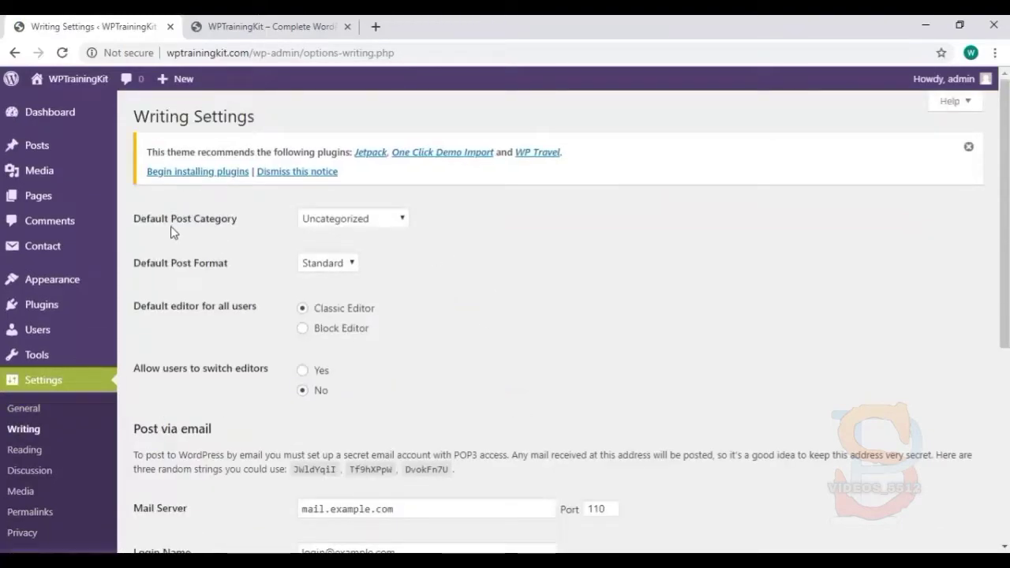
click(402, 220)
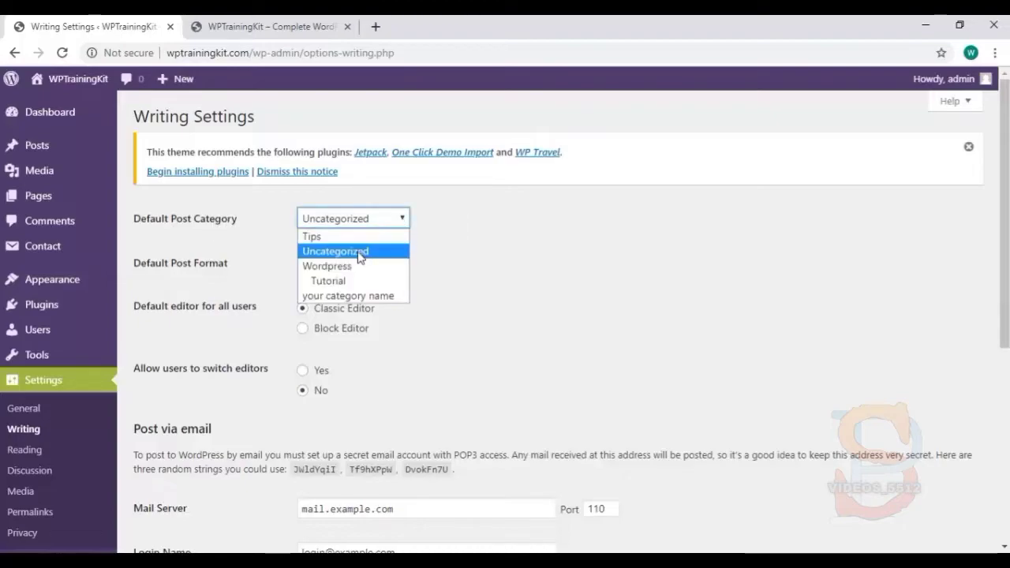
Step: Examine the category labels of the posts on the site's front page and return to the Writing Settings
click(286, 31)
click(287, 32)
scroll(473, 236, down, 5)
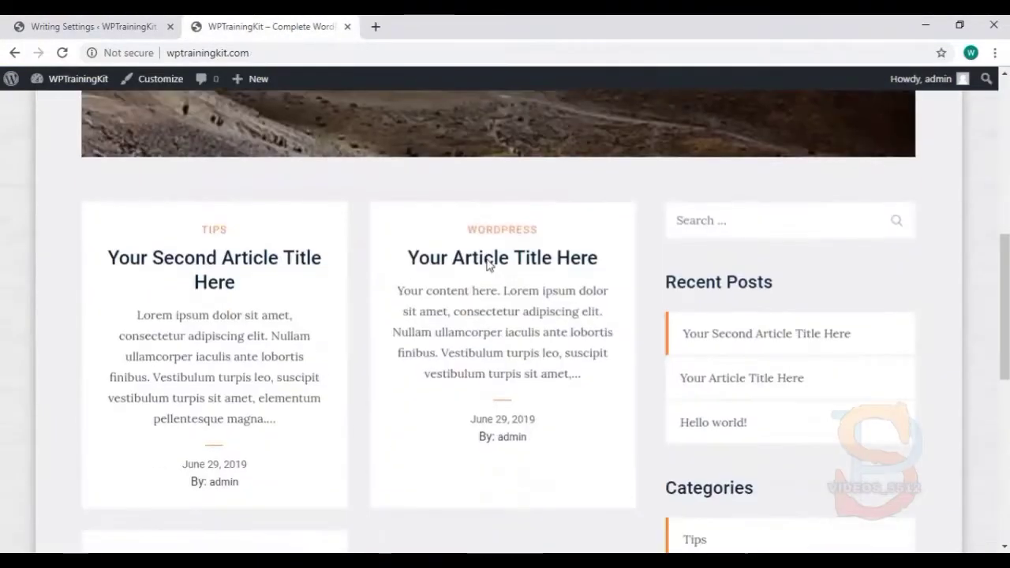
scroll(487, 265, down, 3)
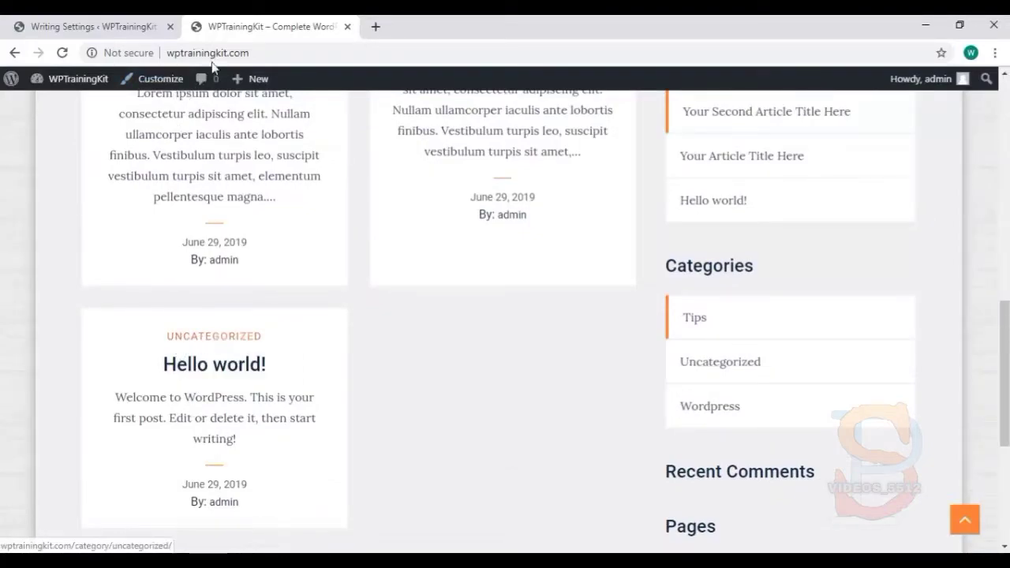
click(141, 30)
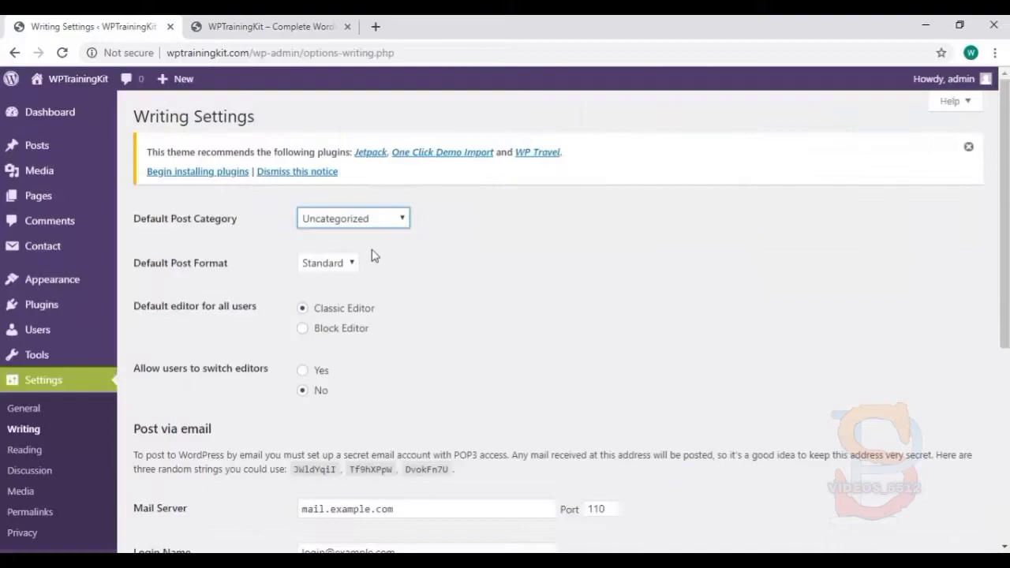
Step: View the available default post categories and default post formats without changing the selections
click(338, 224)
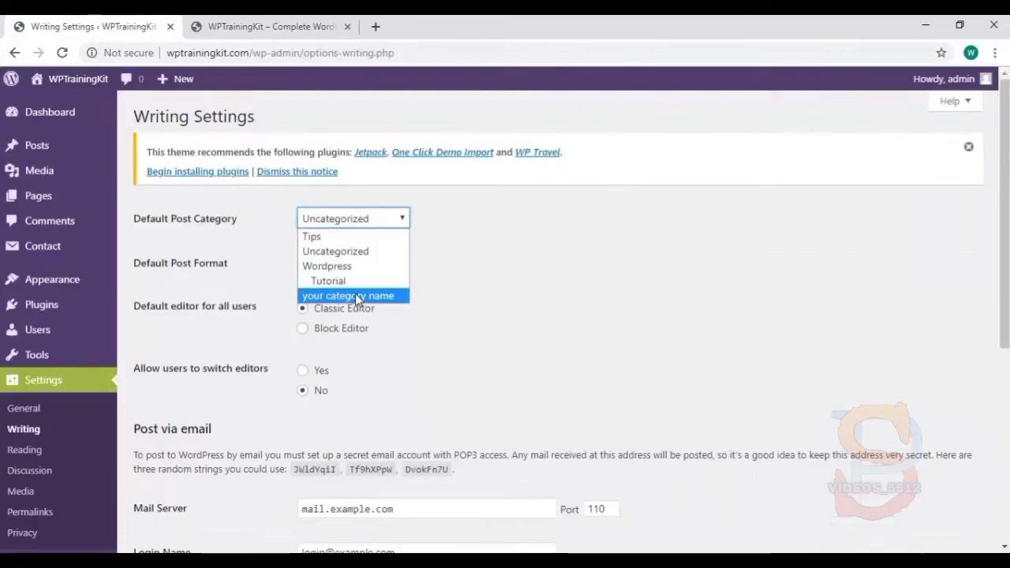
click(485, 254)
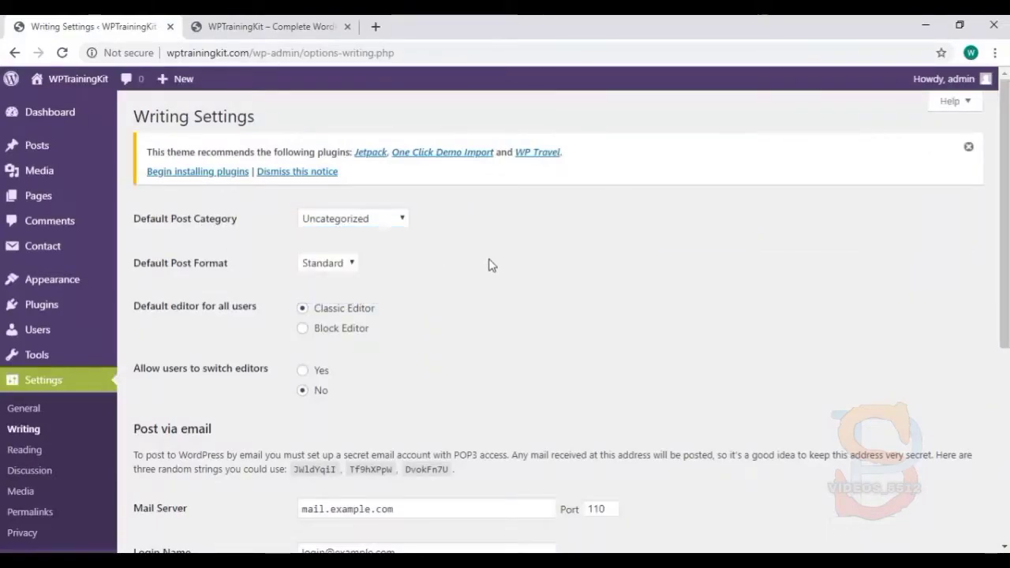
click(348, 265)
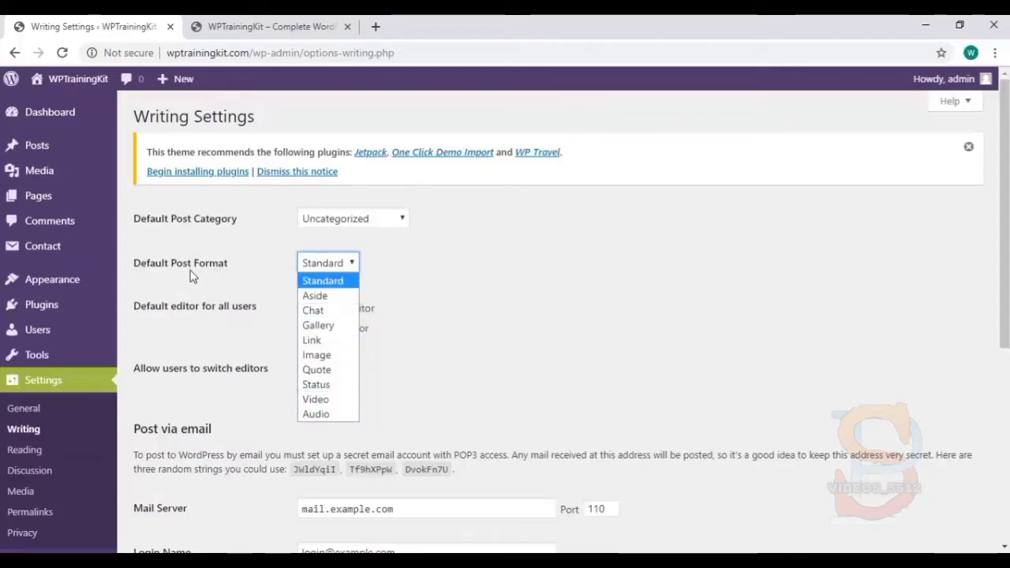
click(507, 253)
Step: Open a new post and examine its editor, publish options and category list
mouse_move(19, 142)
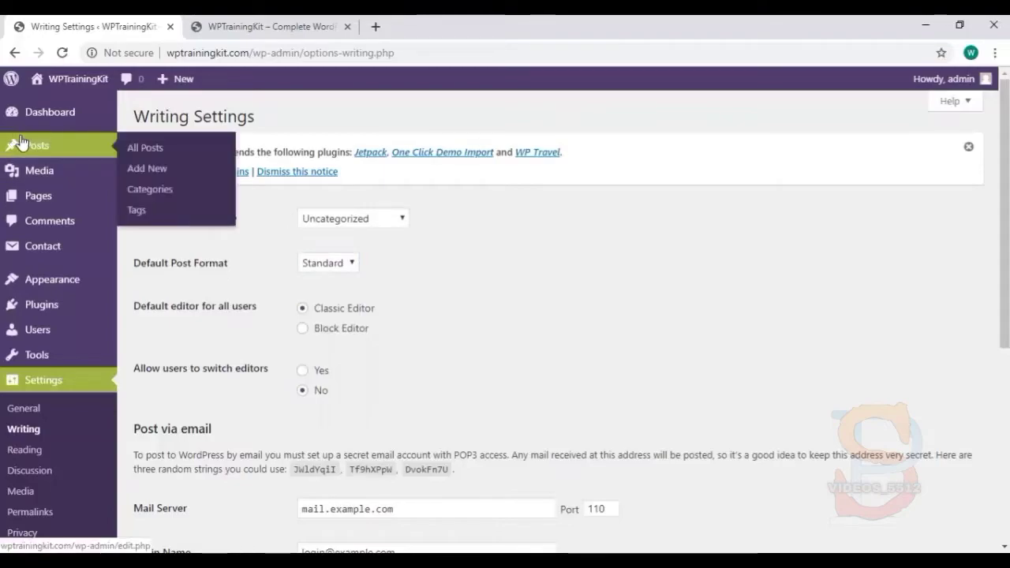
click(184, 172)
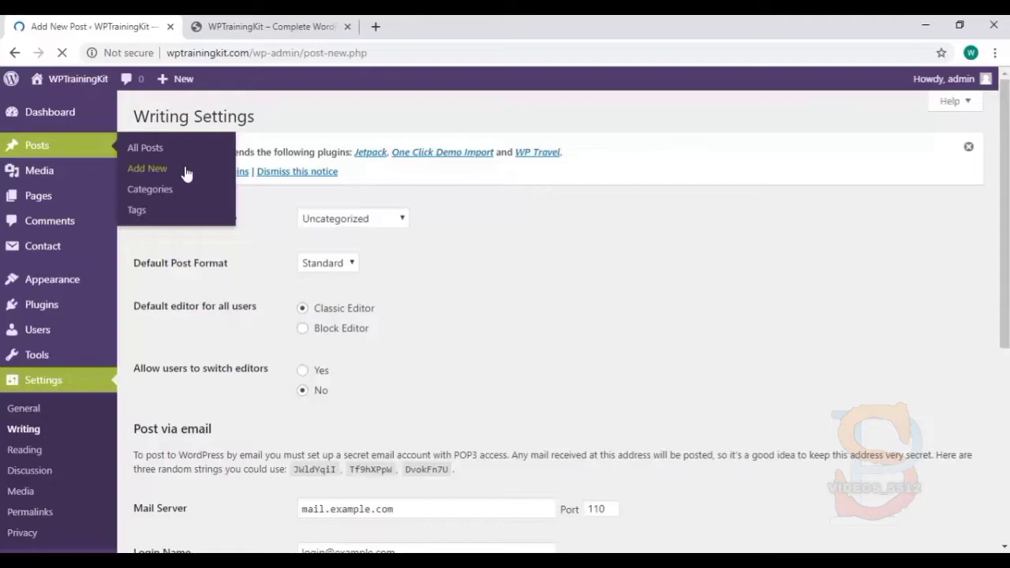
scroll(867, 317, down, 1)
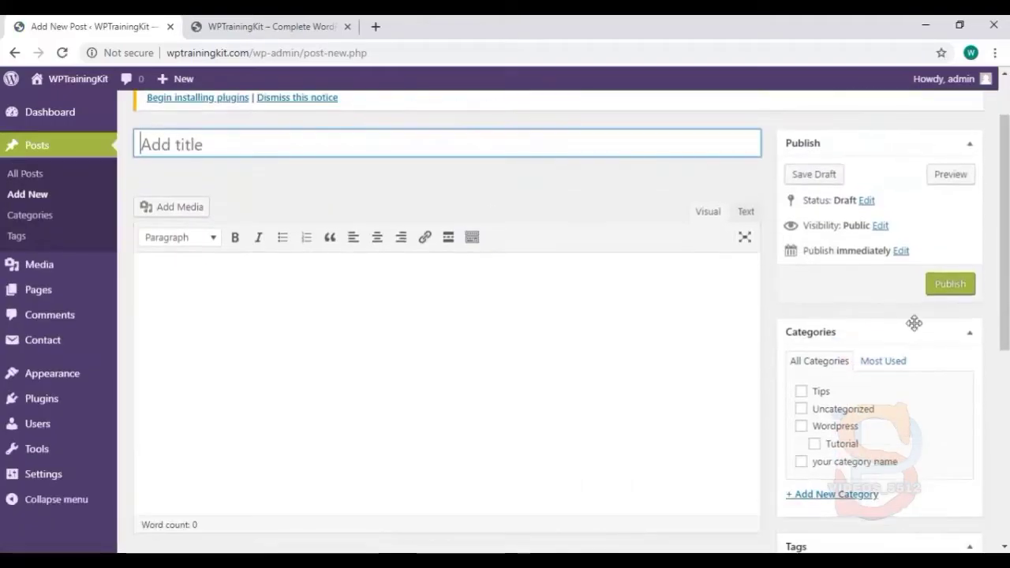
scroll(905, 313, down, 5)
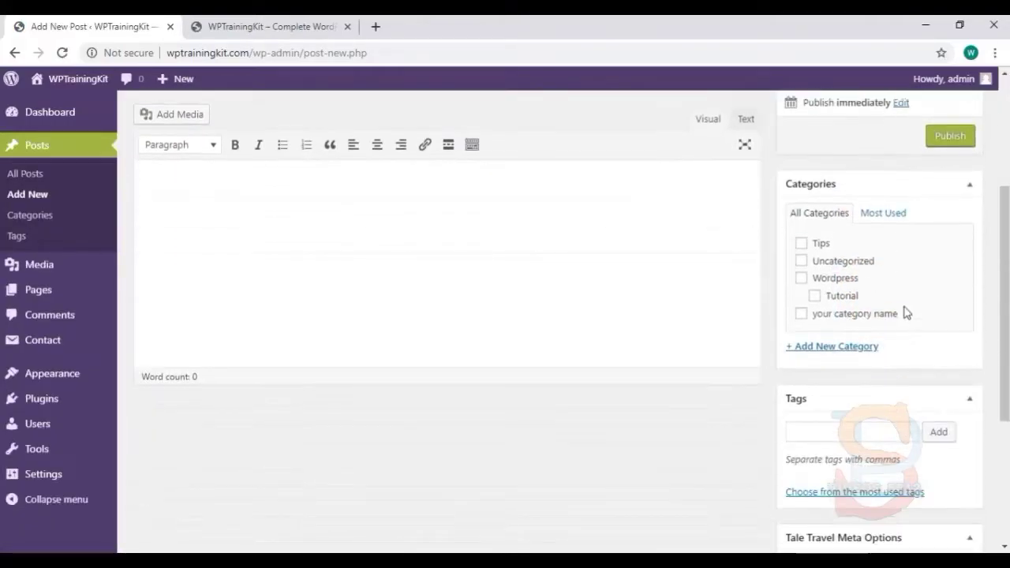
scroll(905, 313, up, 6)
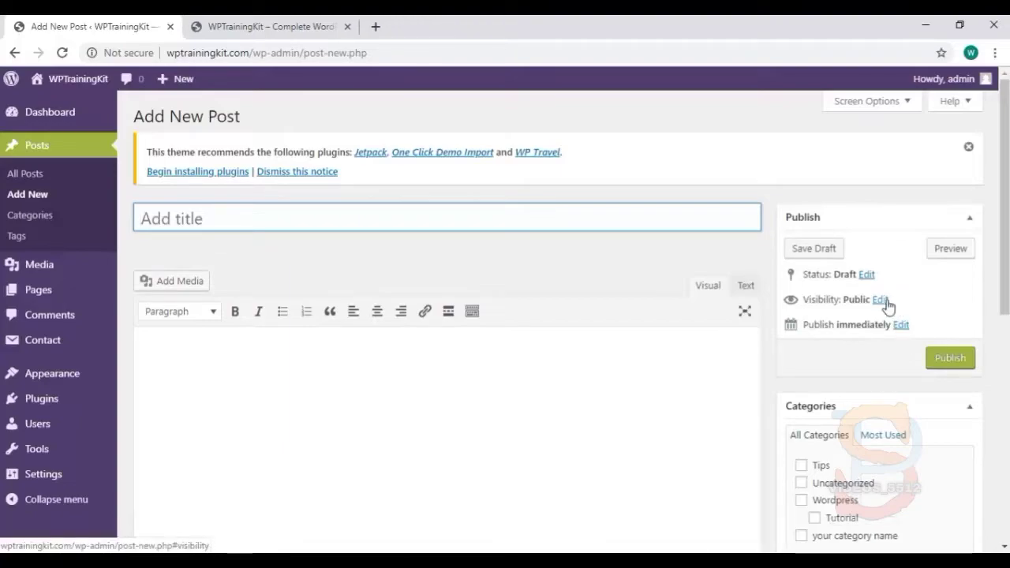
click(345, 460)
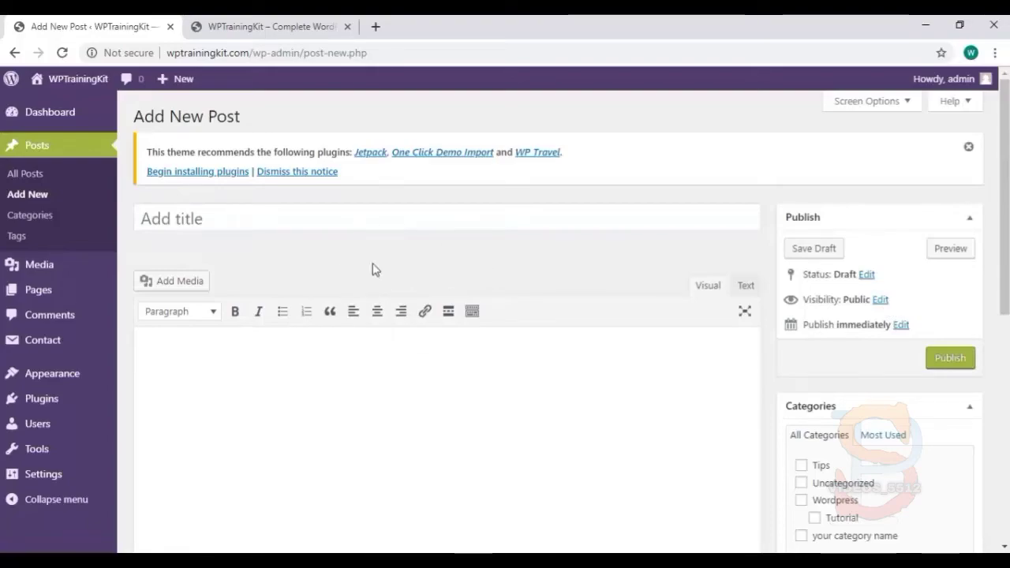
Step: Return to the Writing Settings and review the default editor, editor switching and post via email options
mouse_move(68, 475)
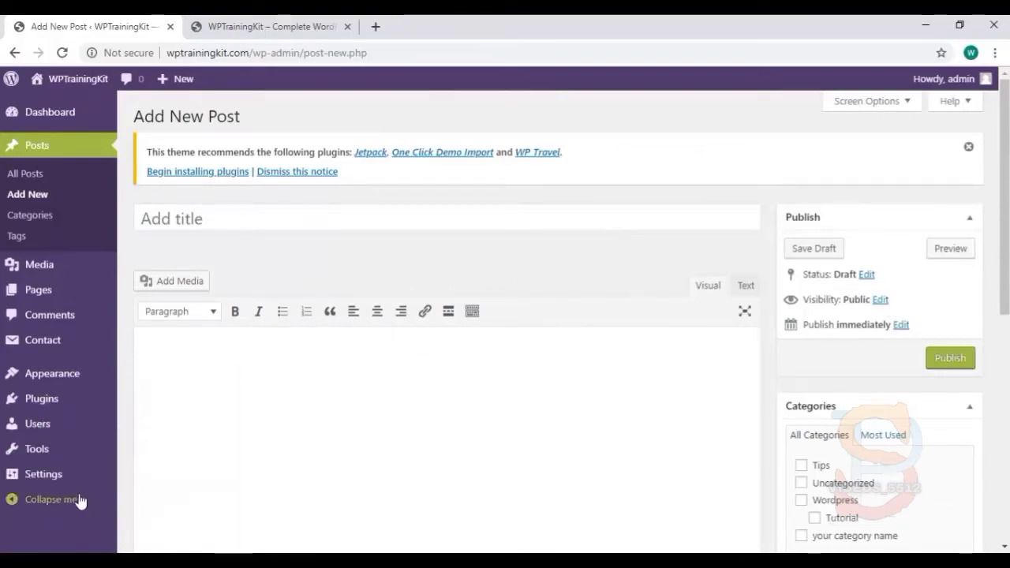
click(184, 410)
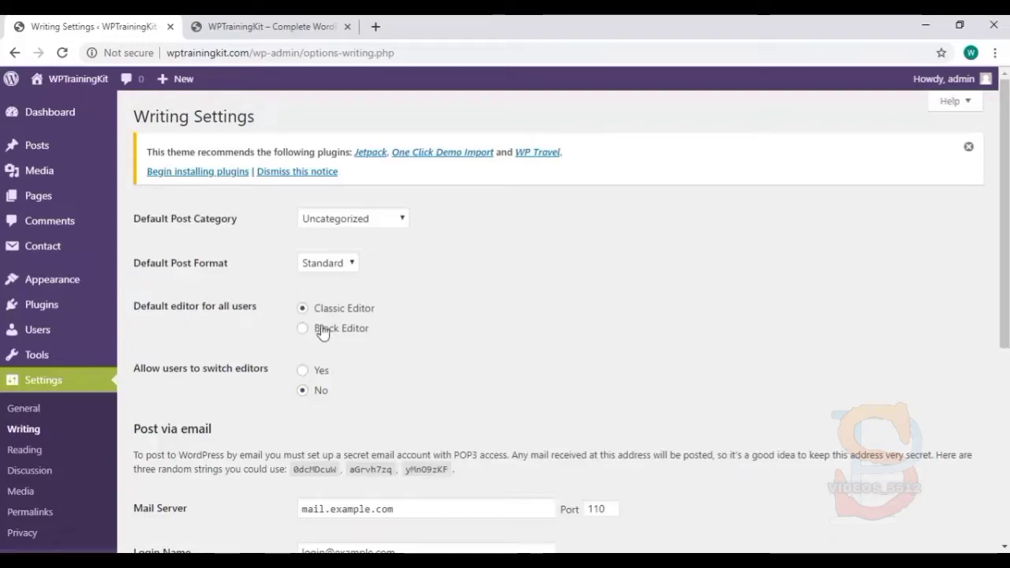
scroll(545, 284, down, 1)
scroll(537, 316, down, 2)
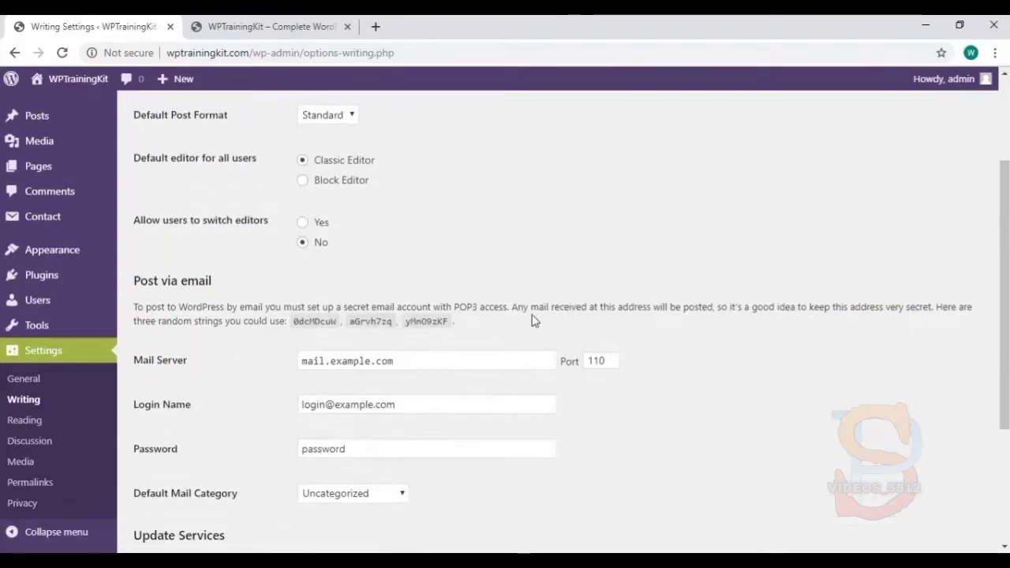
Step: Review the default mail category and update services options, and open the Reading Settings
scroll(384, 378, down, 1)
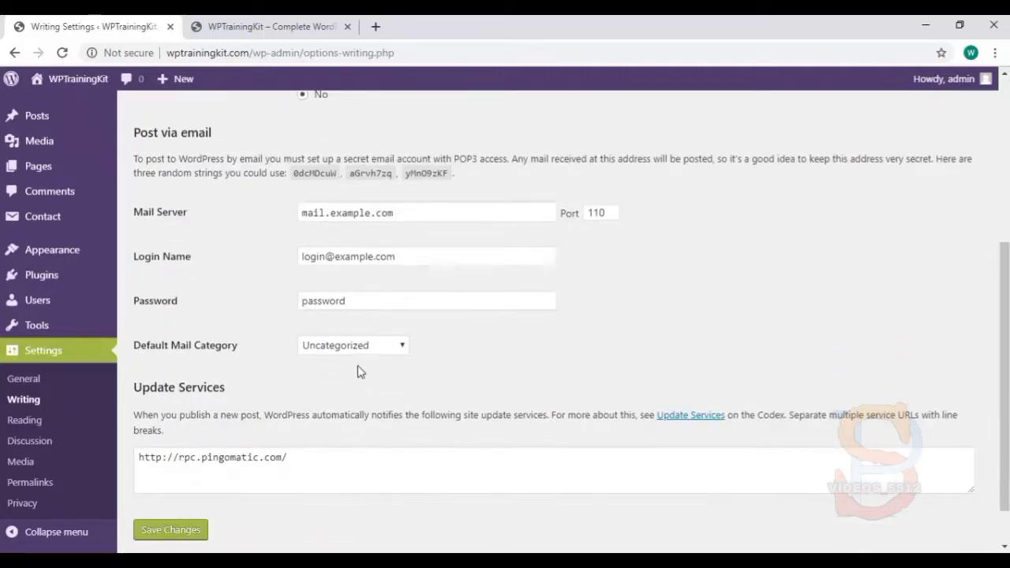
scroll(359, 416, down, 1)
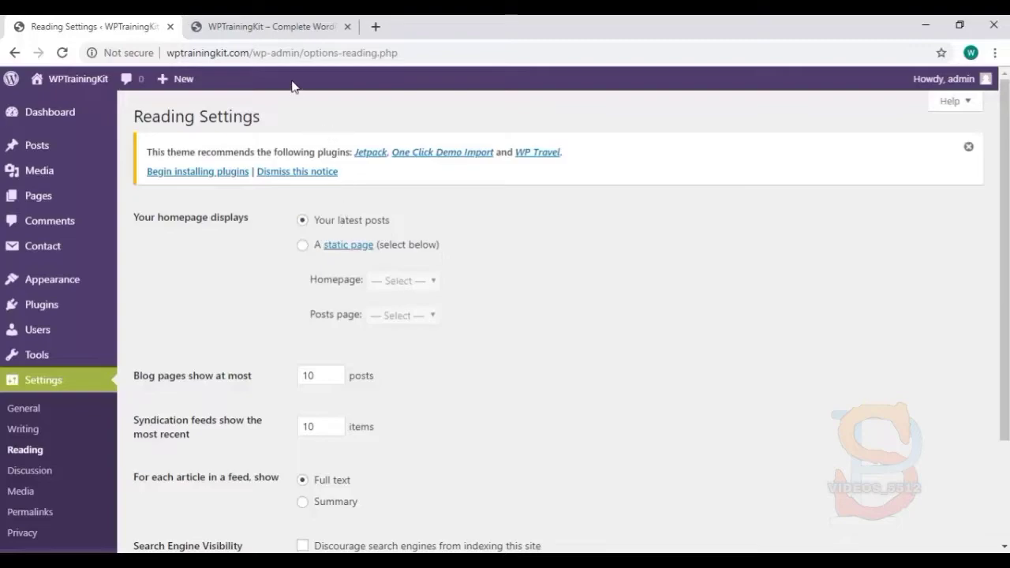
Step: View the latest posts displayed on the site's front page
click(292, 22)
scroll(466, 390, up, 10)
scroll(442, 410, down, 3)
scroll(419, 409, down, 2)
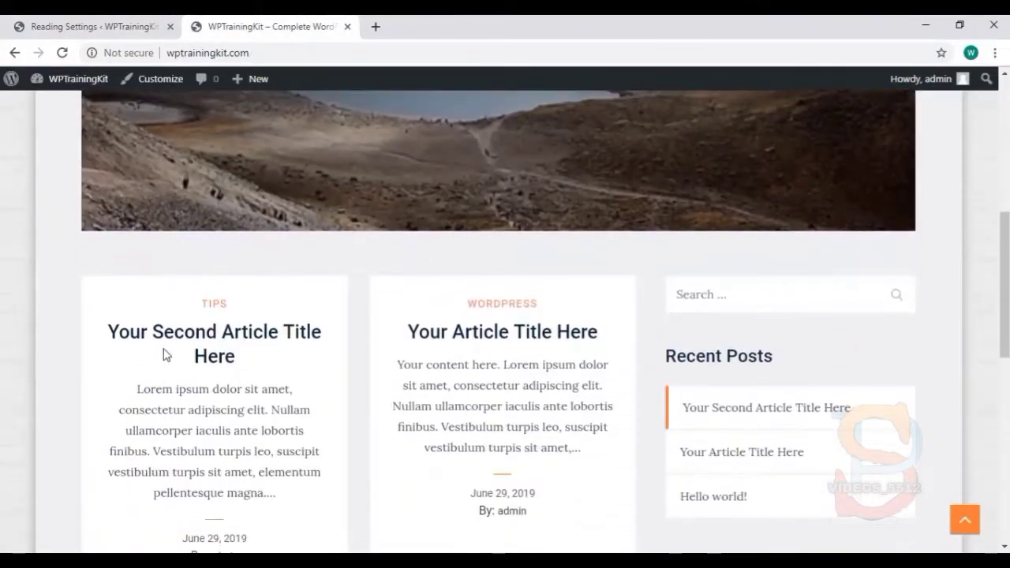
Step: Try a static page as the homepage display, view the pages offered as homepage, and restore Your latest posts
click(113, 27)
click(302, 245)
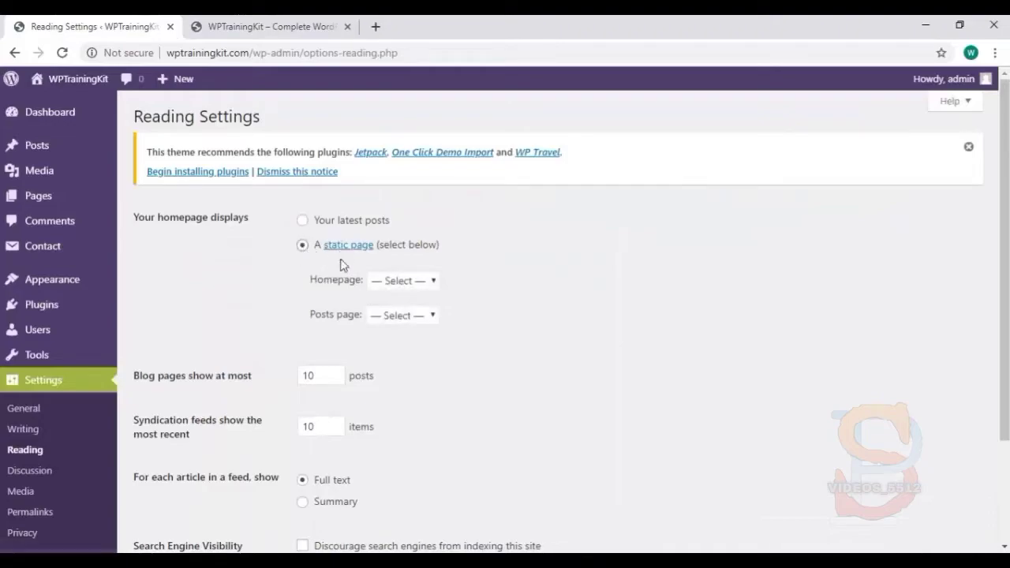
click(403, 284)
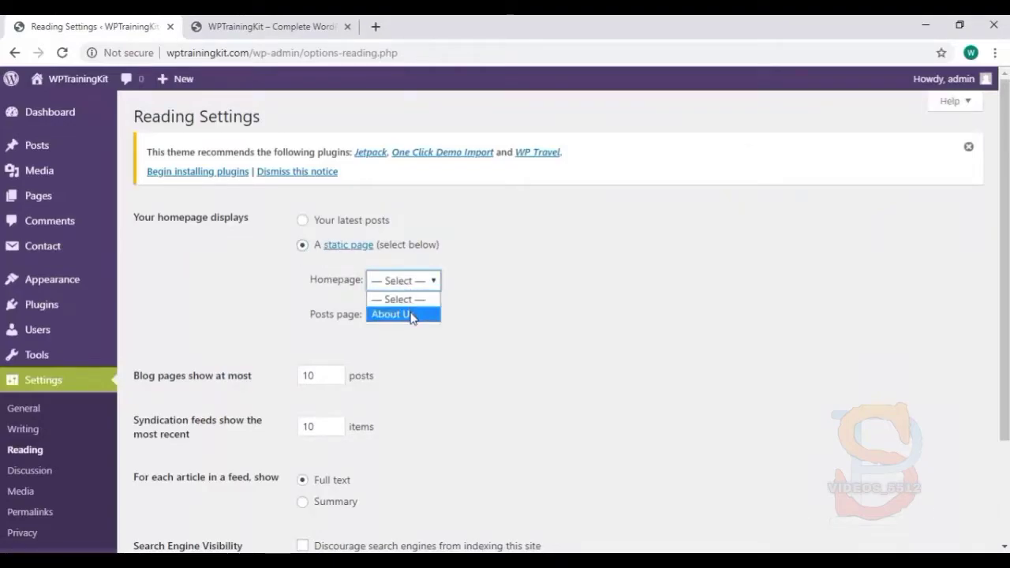
click(303, 221)
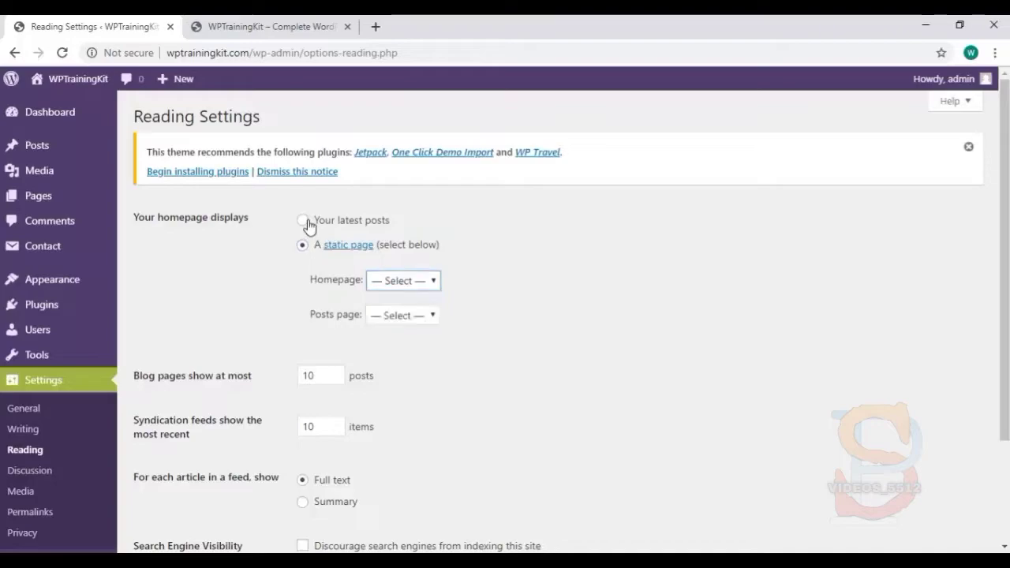
Step: Set blog pages to show at most 2 posts, show a Summary for each feed article, and save the changes
scroll(352, 360, down, 3)
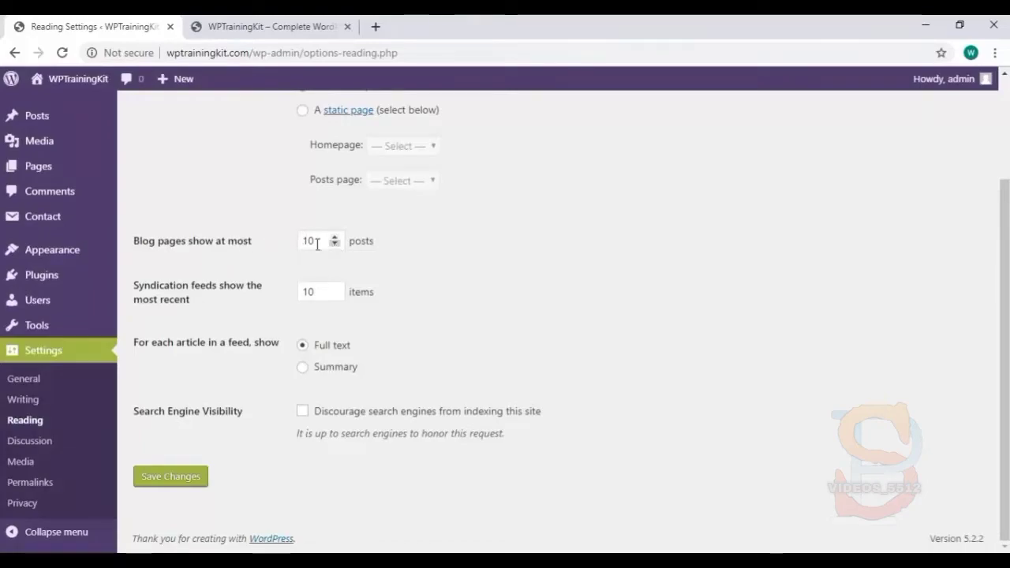
click(309, 241)
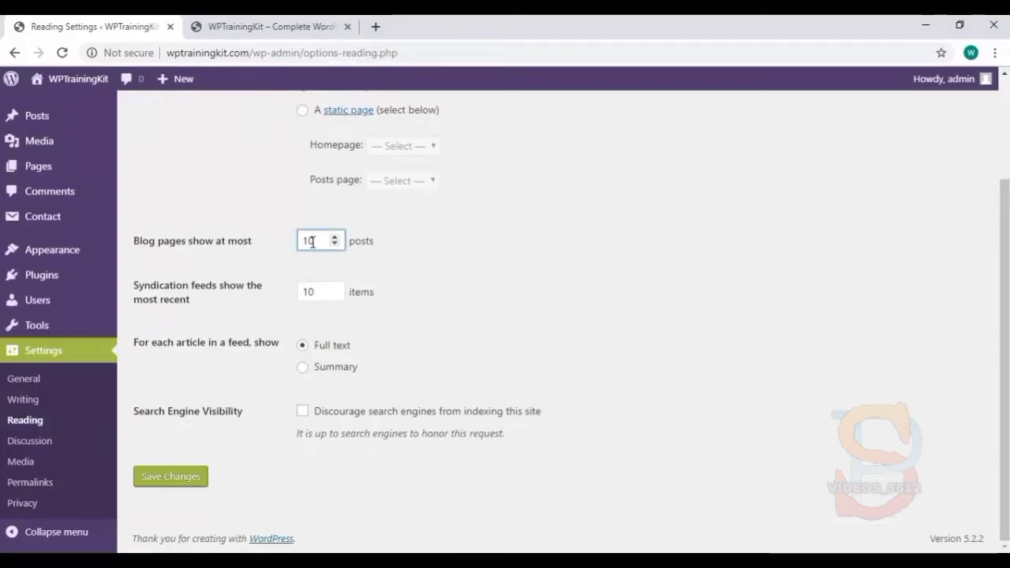
key(BackSpace)
key(BackSpace)
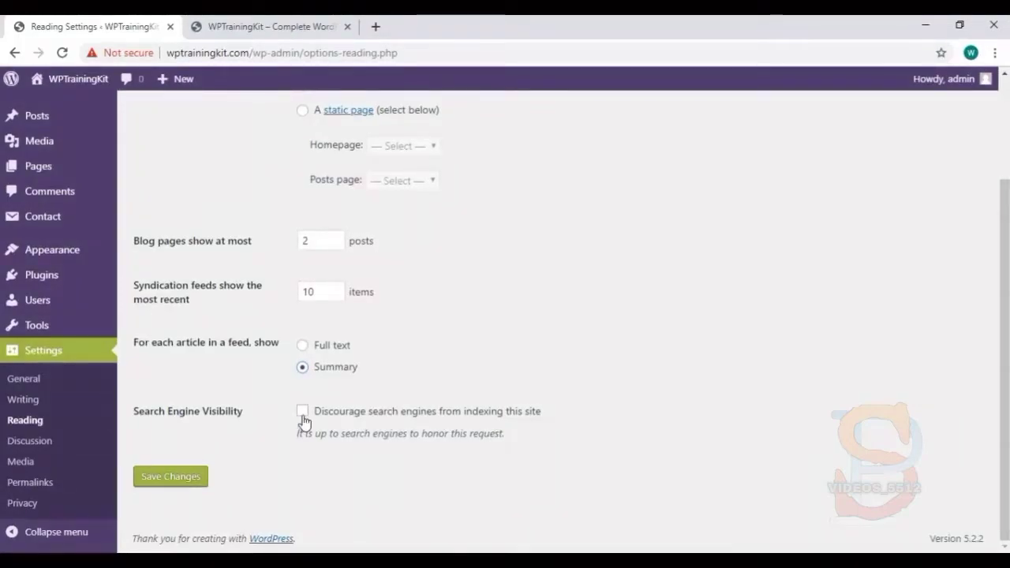
click(182, 478)
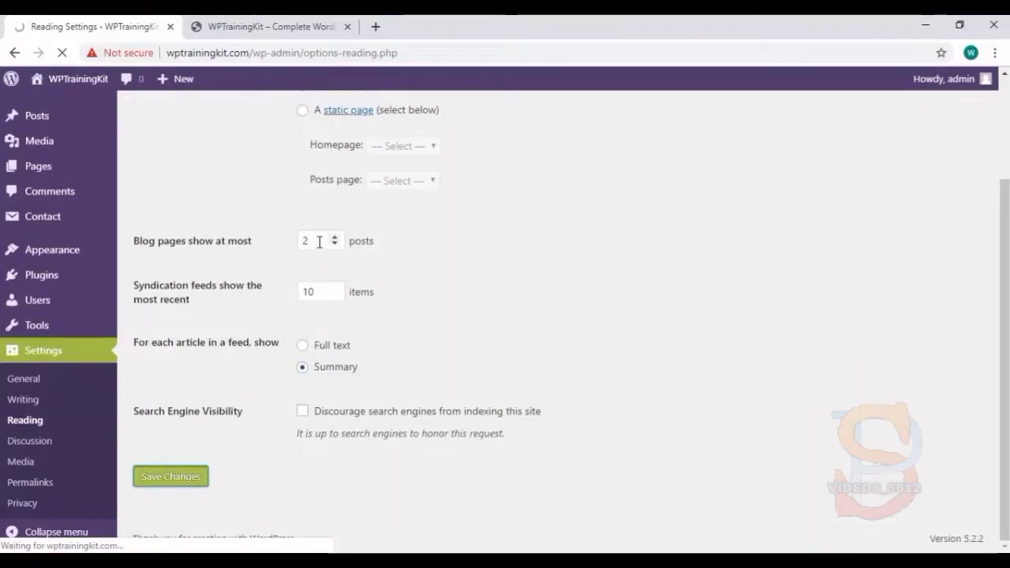
Step: Examine the posts on the site's front page before and after reloading it to check the 2-post limit
click(275, 32)
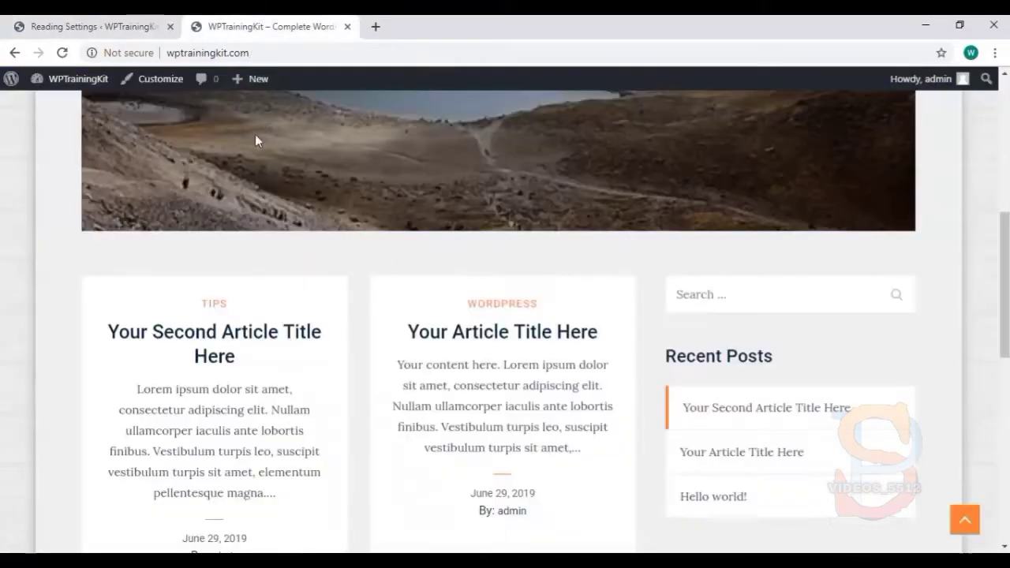
right_click(45, 284)
scroll(338, 275, down, 3)
scroll(337, 275, down, 3)
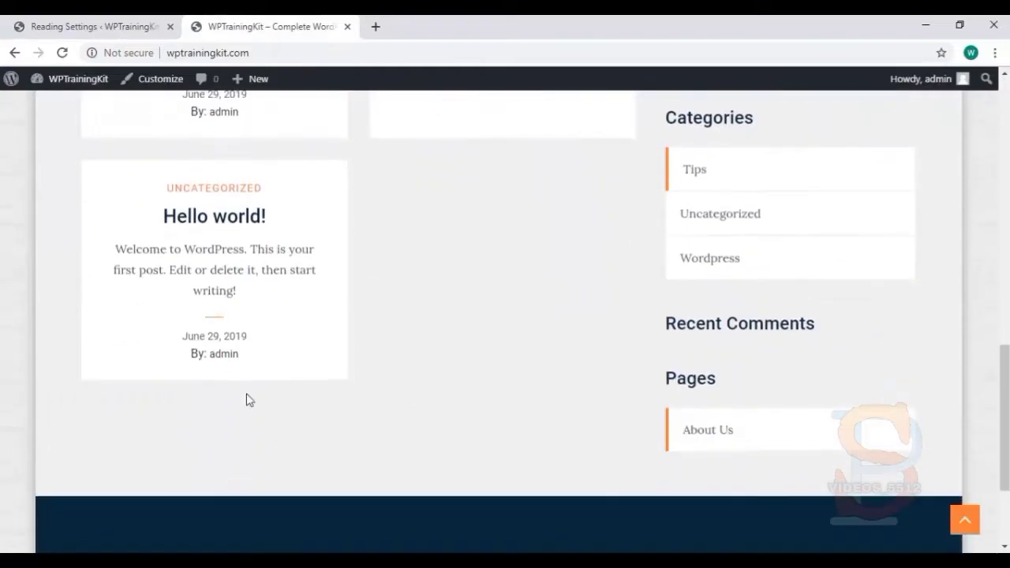
scroll(273, 368, up, 4)
right_click(83, 282)
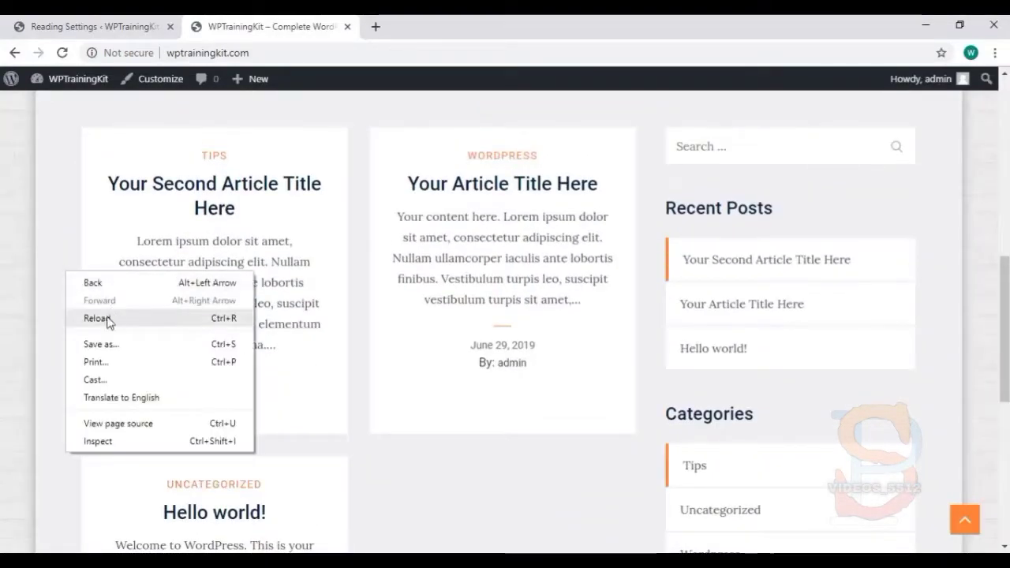
click(111, 318)
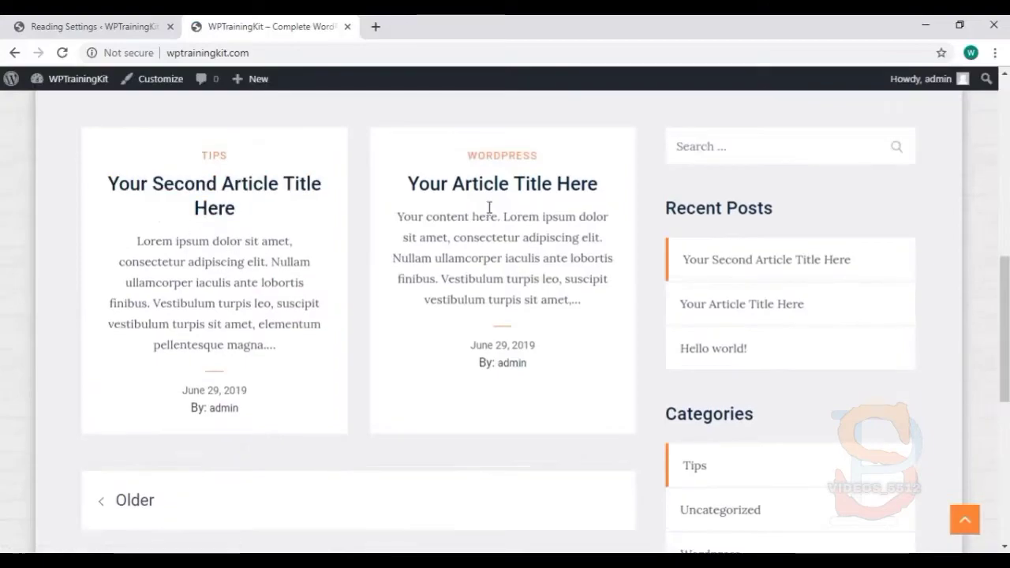
Step: Set blog pages to show at most 1 post and save the Reading Settings
click(110, 26)
click(304, 414)
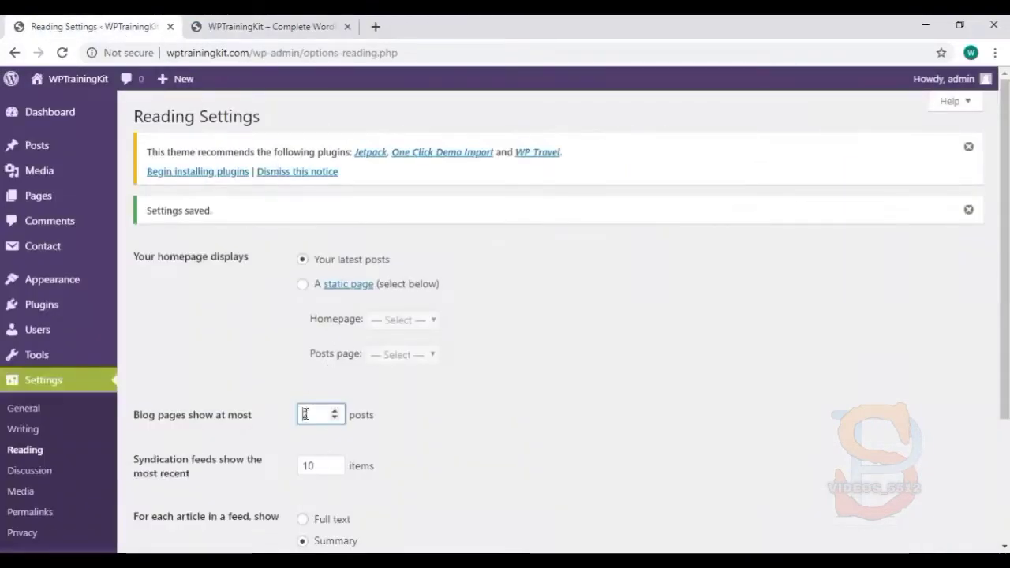
scroll(260, 458, down, 2)
click(199, 499)
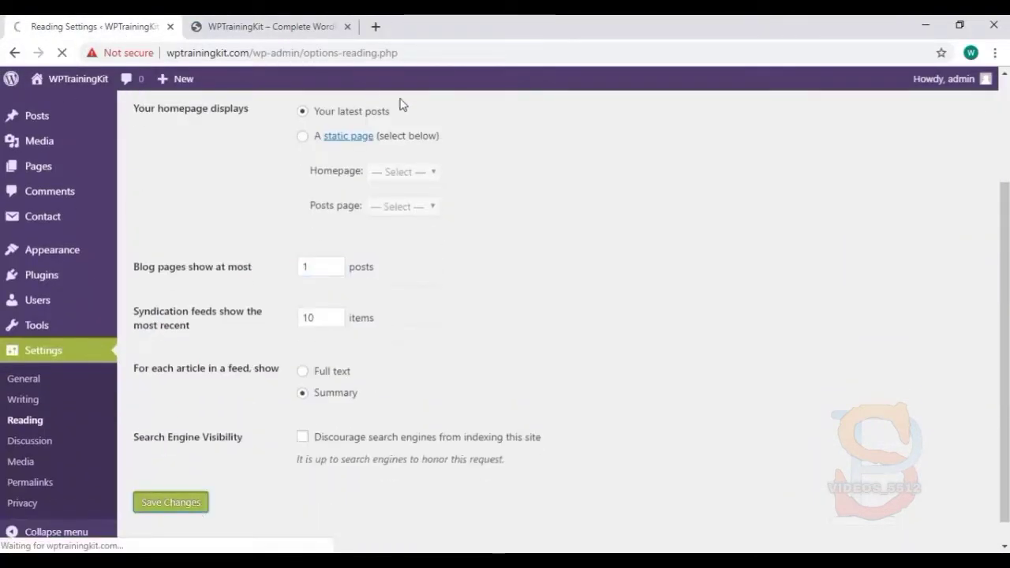
Step: Reload the site's front page to check the 1-post limit
click(270, 32)
right_click(72, 262)
click(102, 308)
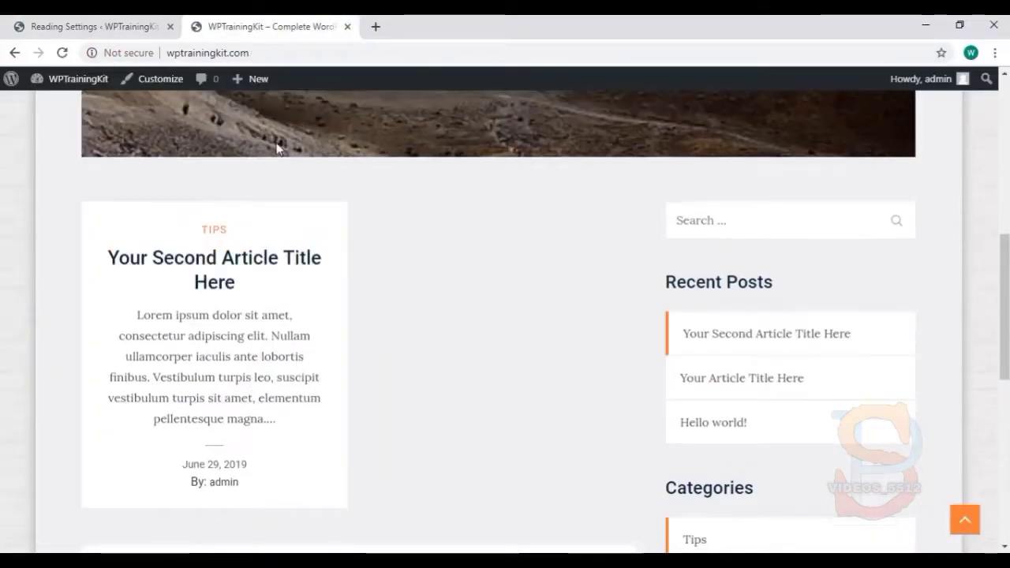
Step: Raise the maximum number of posts shown on blog pages and save the Reading Settings
click(103, 28)
scroll(266, 287, down, 1)
click(316, 338)
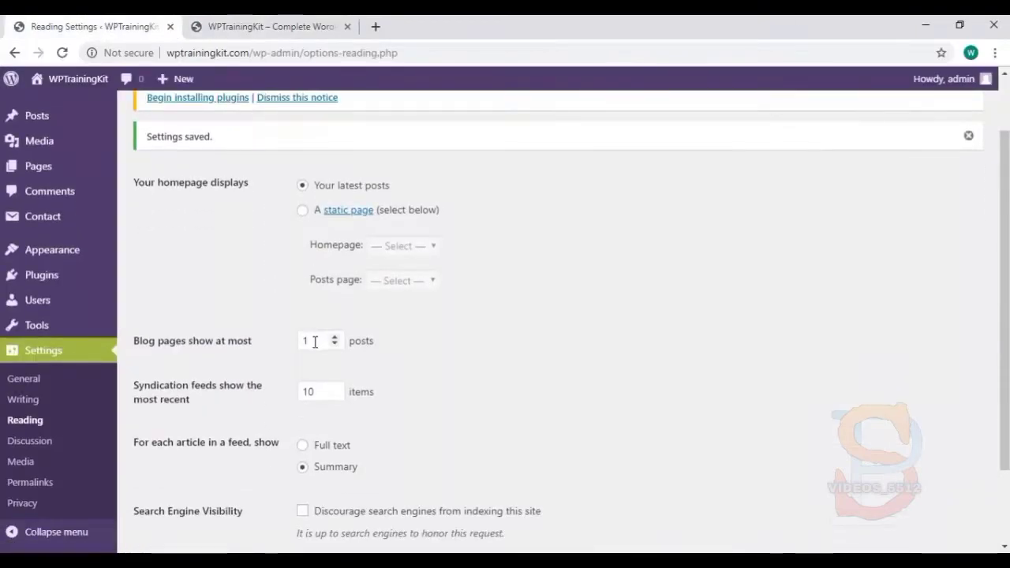
scroll(320, 339, down, 1)
click(170, 475)
Step: Open the Discussion Settings and review the article, comment, notification, moderation and avatar options
click(84, 444)
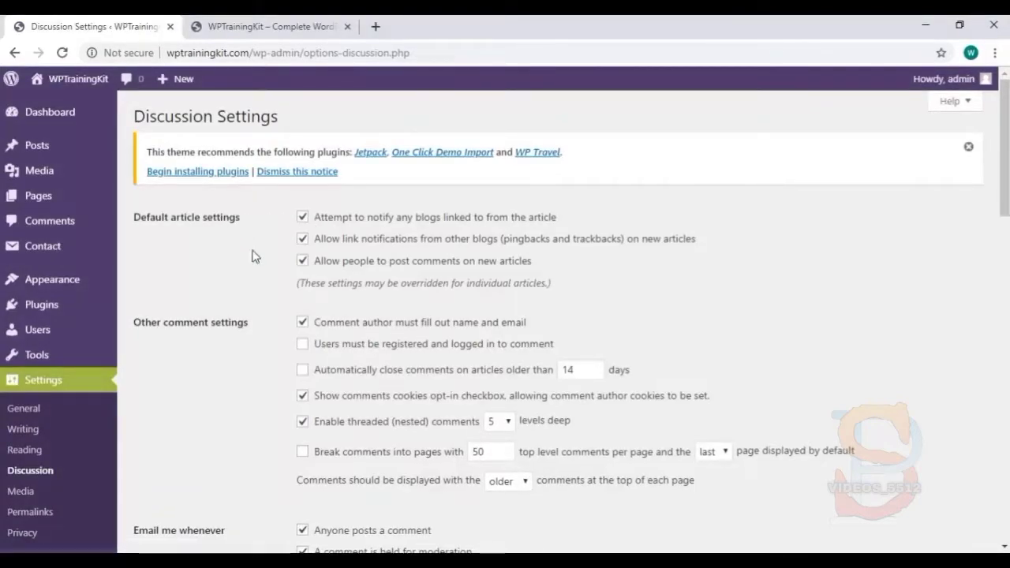
scroll(253, 268, down, 2)
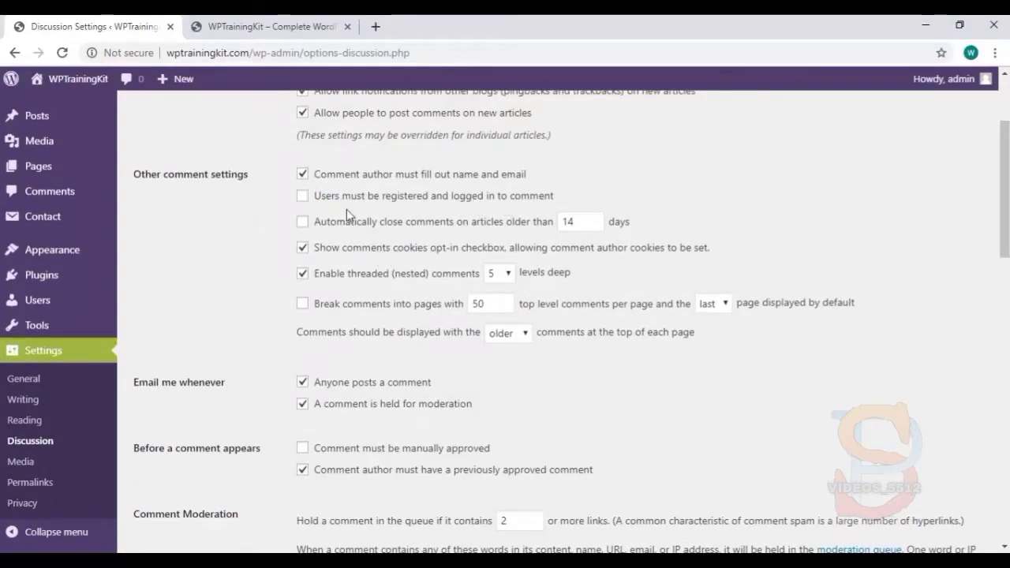
scroll(351, 211, up, 1)
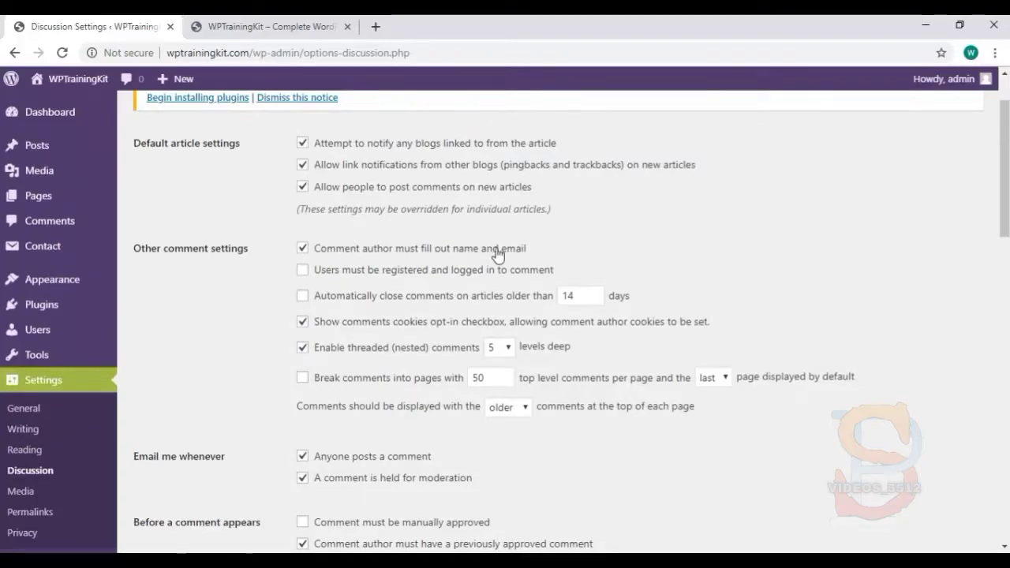
scroll(421, 331, down, 2)
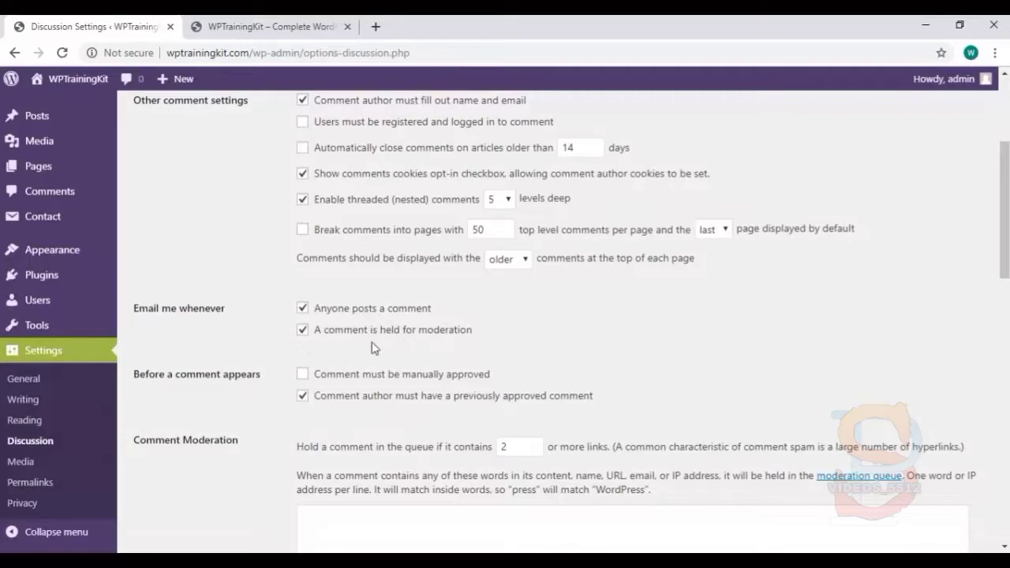
scroll(386, 348, down, 1)
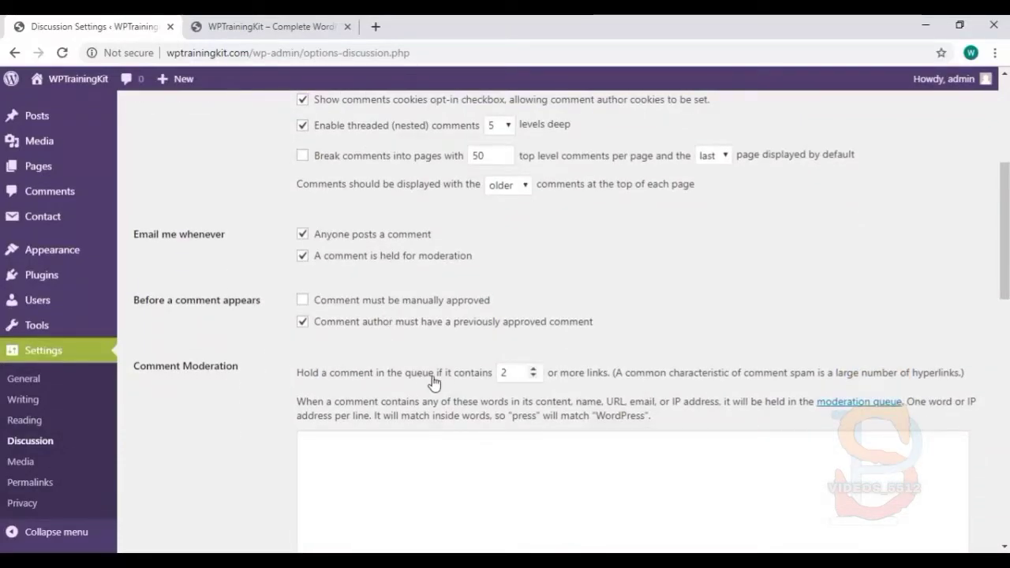
scroll(444, 374, down, 10)
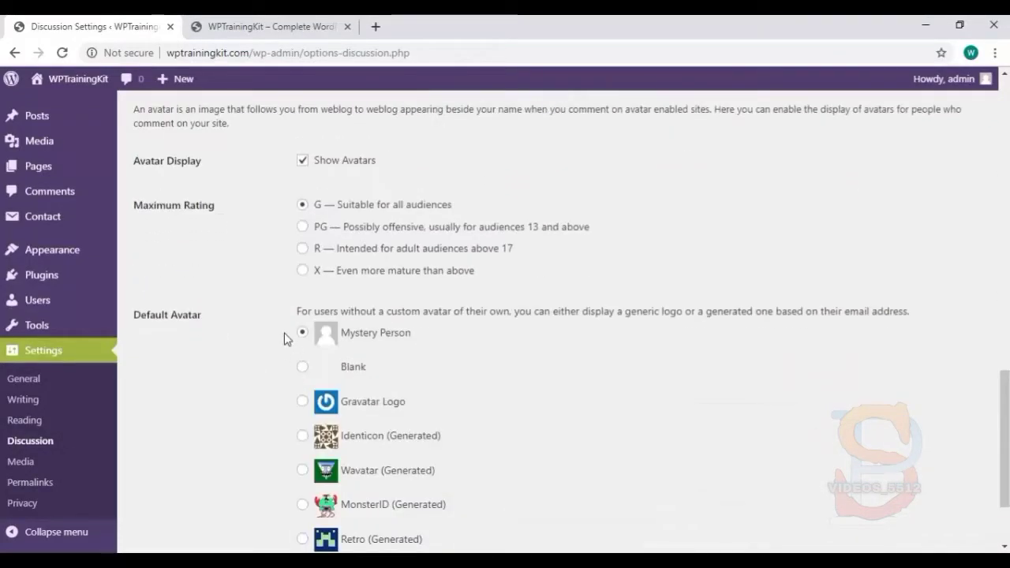
scroll(315, 376, down, 1)
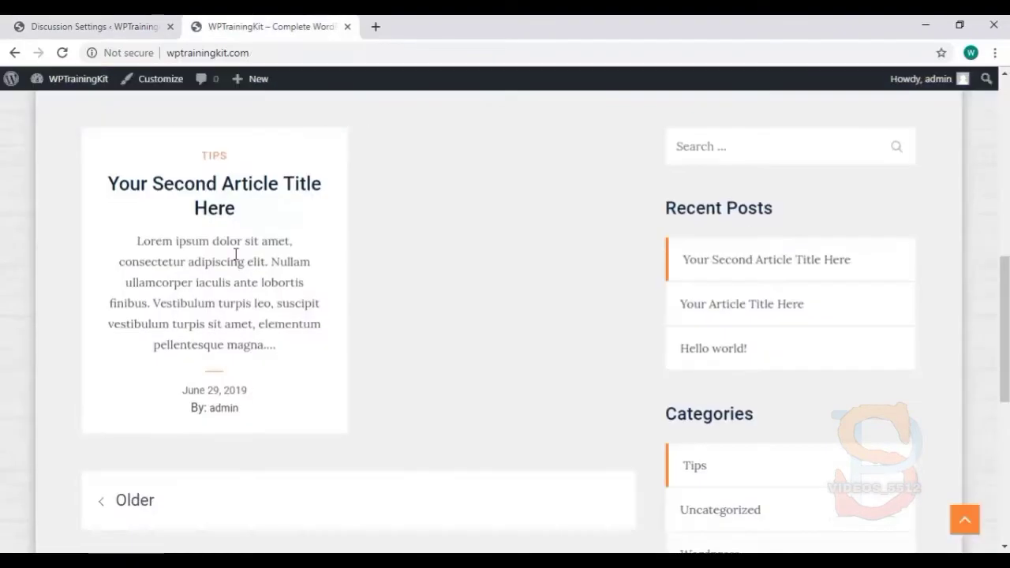
Step: Reload the site's front page and open the Hello world! post to examine its comment form
scroll(234, 255, down, 2)
right_click(442, 272)
click(475, 309)
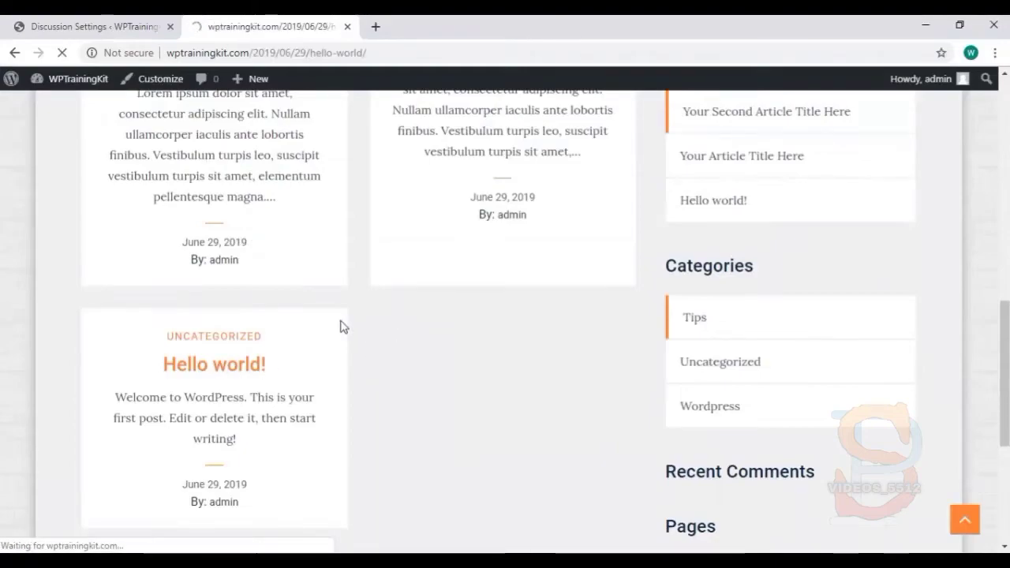
scroll(358, 299, down, 12)
scroll(357, 301, up, 3)
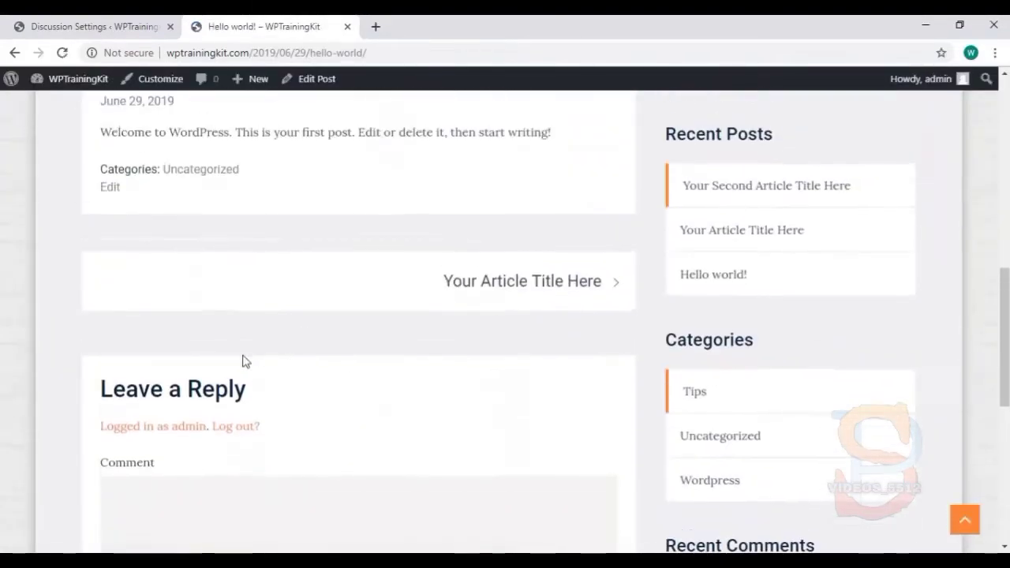
Step: Set the default avatar to Gravatar Logo in the Discussion Settings and save the changes
click(98, 26)
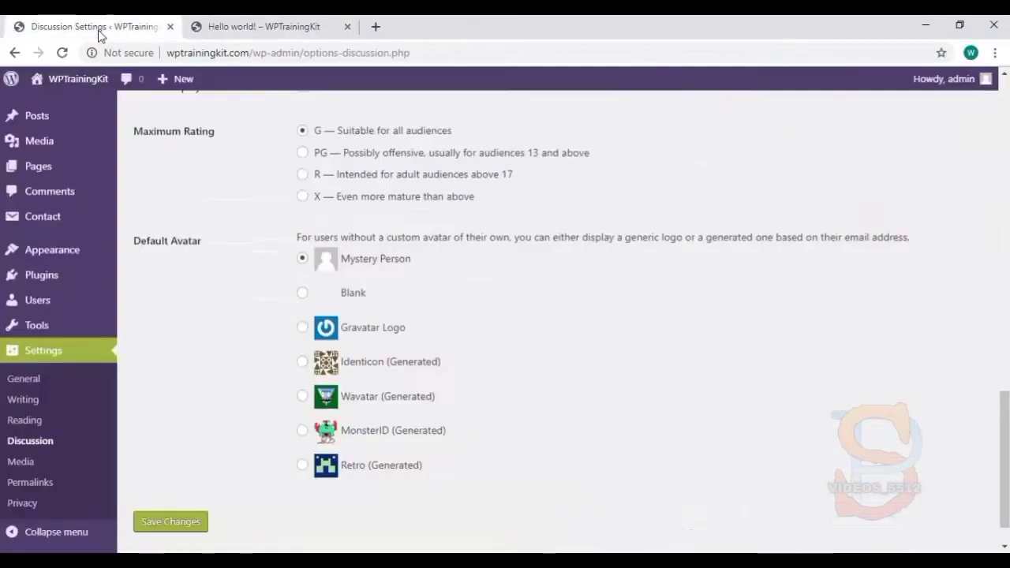
click(304, 328)
click(190, 529)
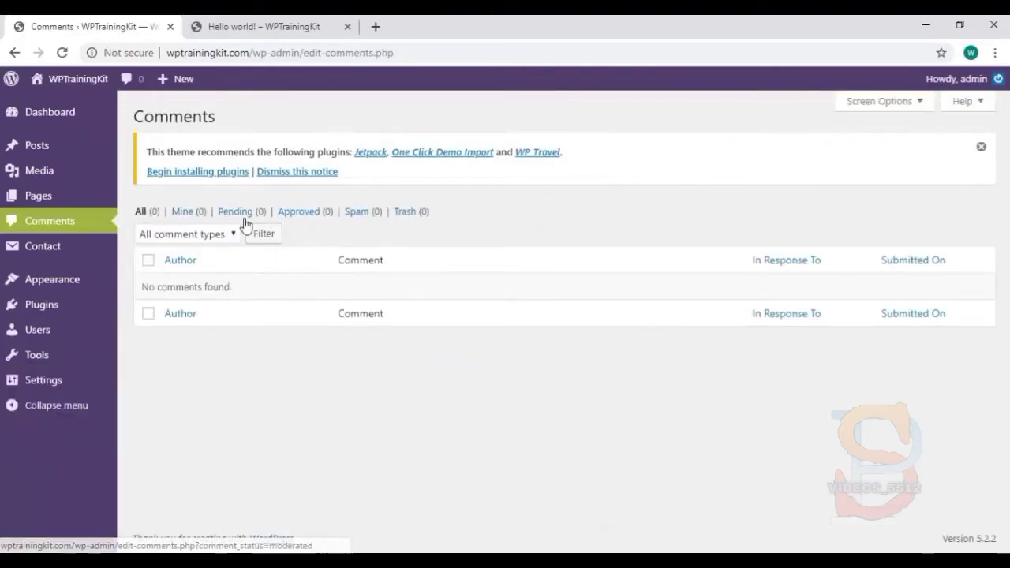
Step: Open the Media Settings and review the thumbnail, medium and large image sizes and the upload folder option
mouse_move(57, 343)
mouse_move(54, 382)
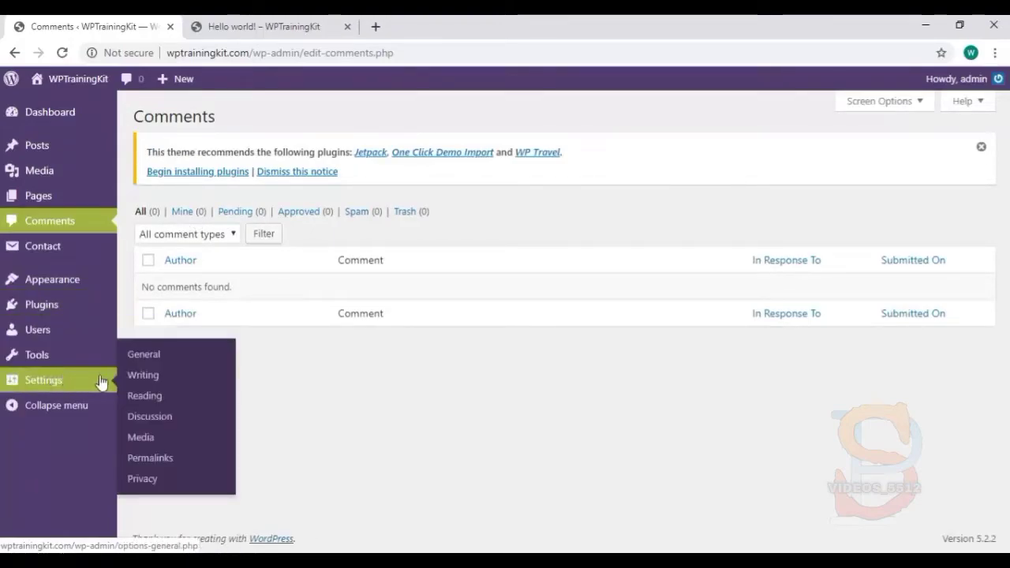
click(147, 439)
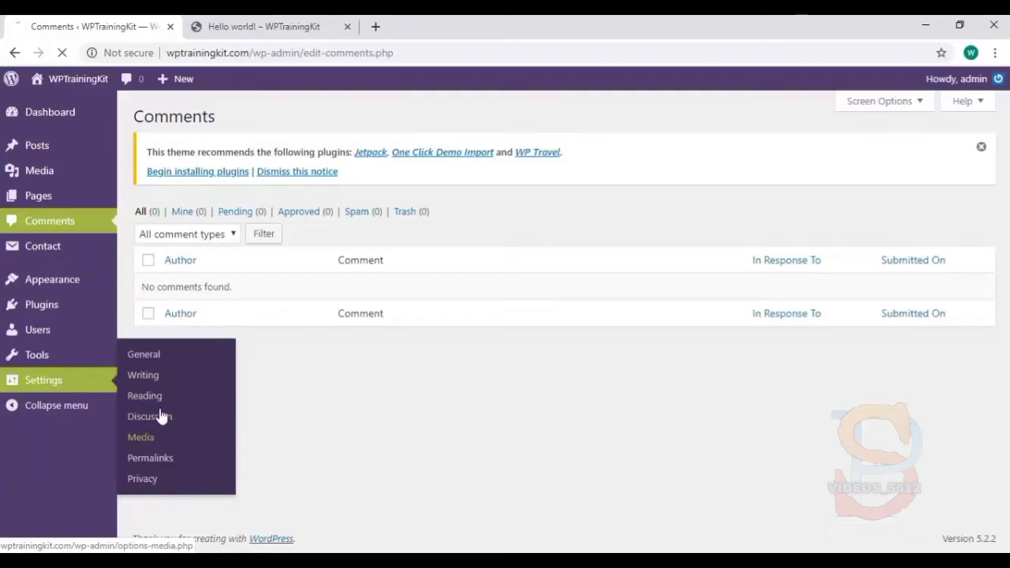
click(262, 28)
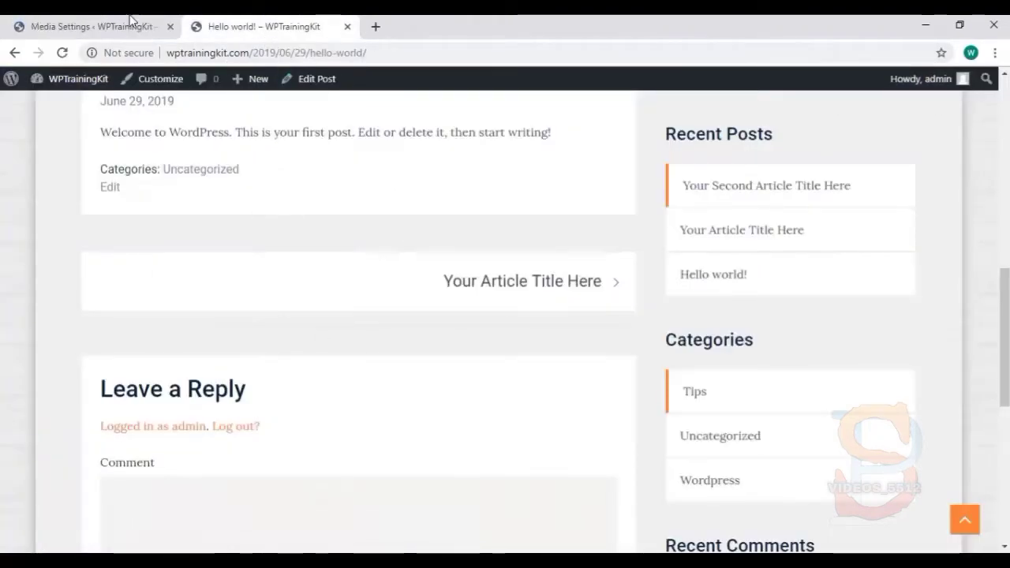
click(71, 27)
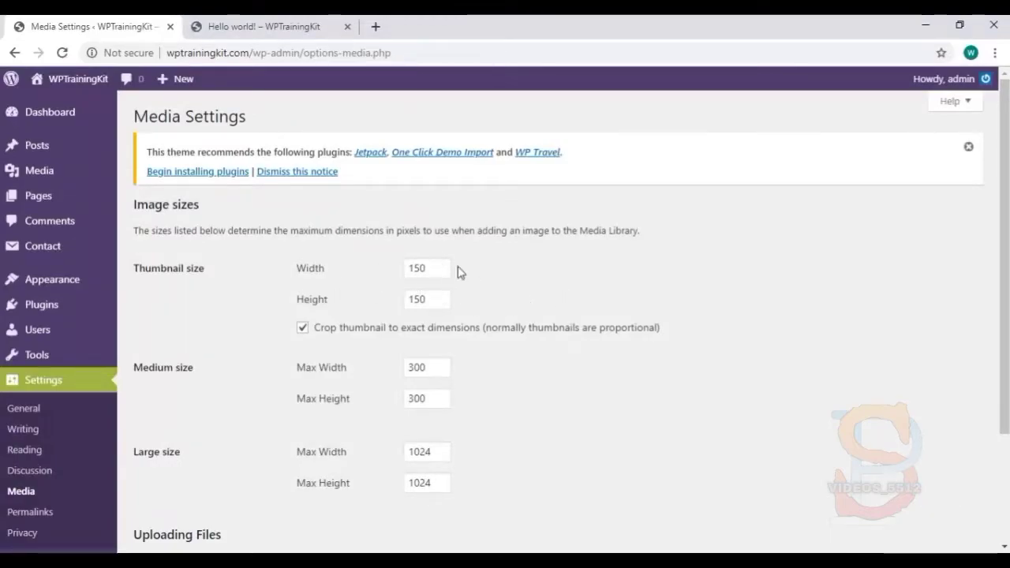
scroll(473, 327, down, 1)
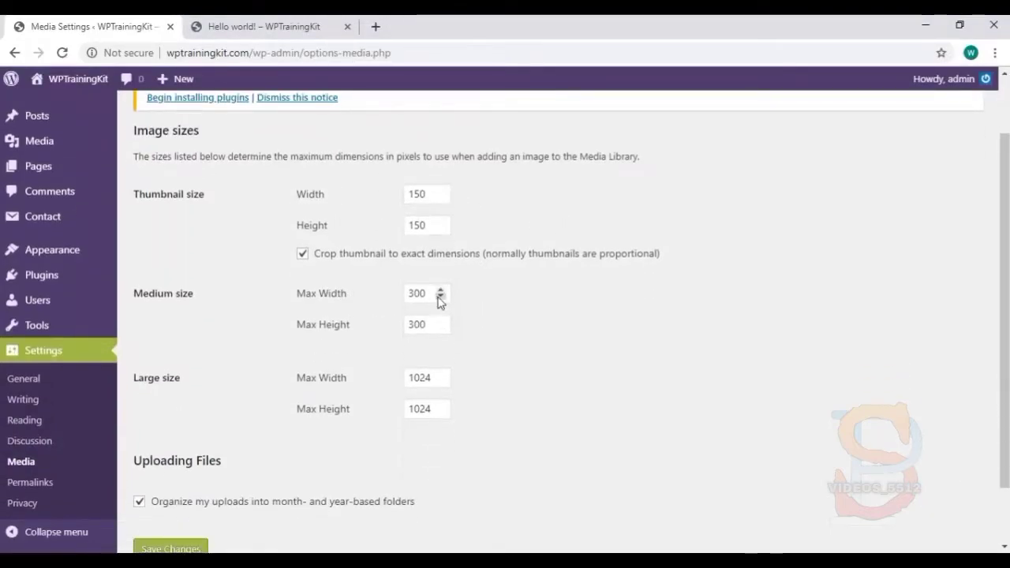
scroll(339, 440, down, 1)
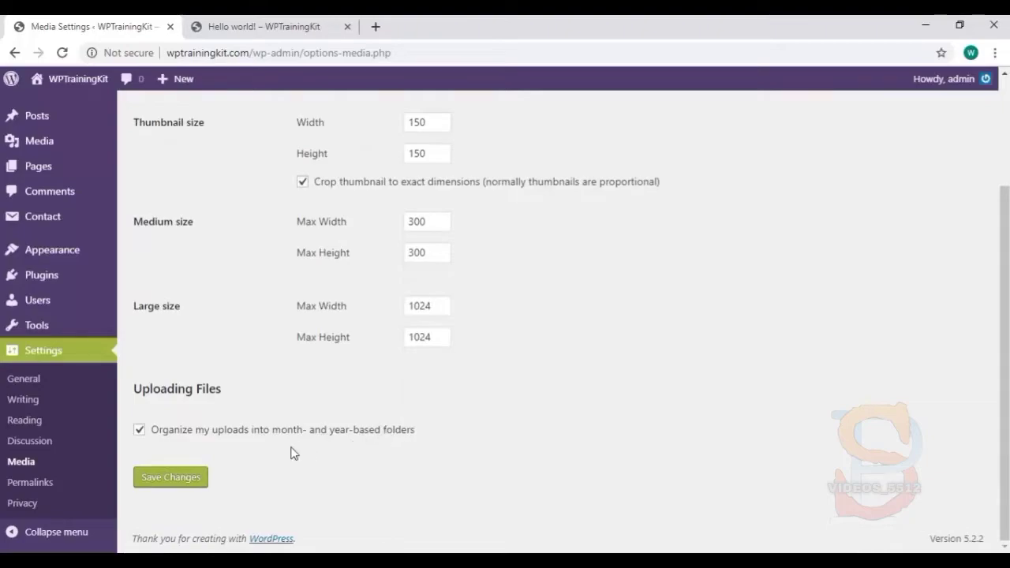
Step: Open the Permalink Settings and select Post name as the permalink structure
click(79, 489)
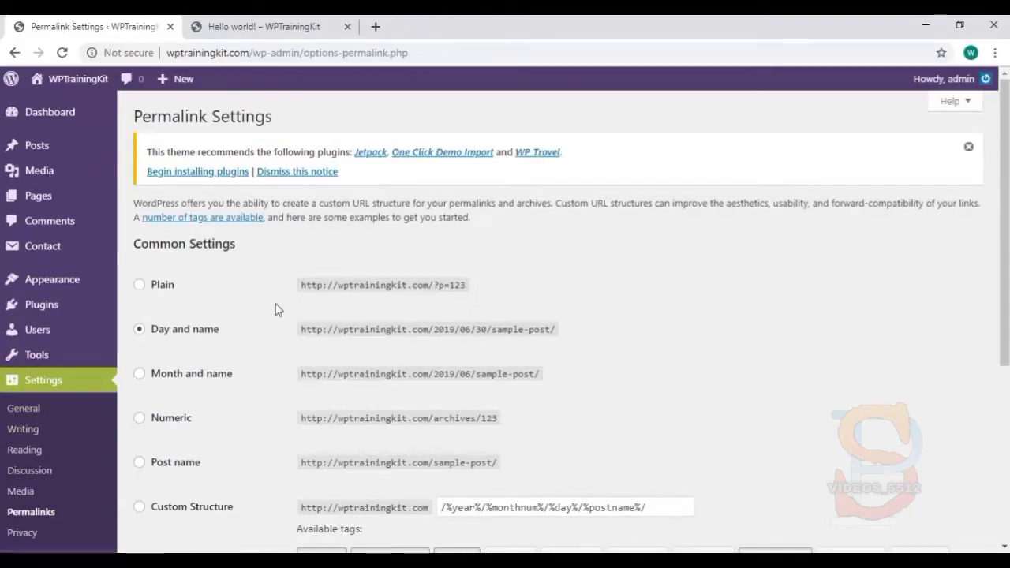
scroll(284, 359, down, 1)
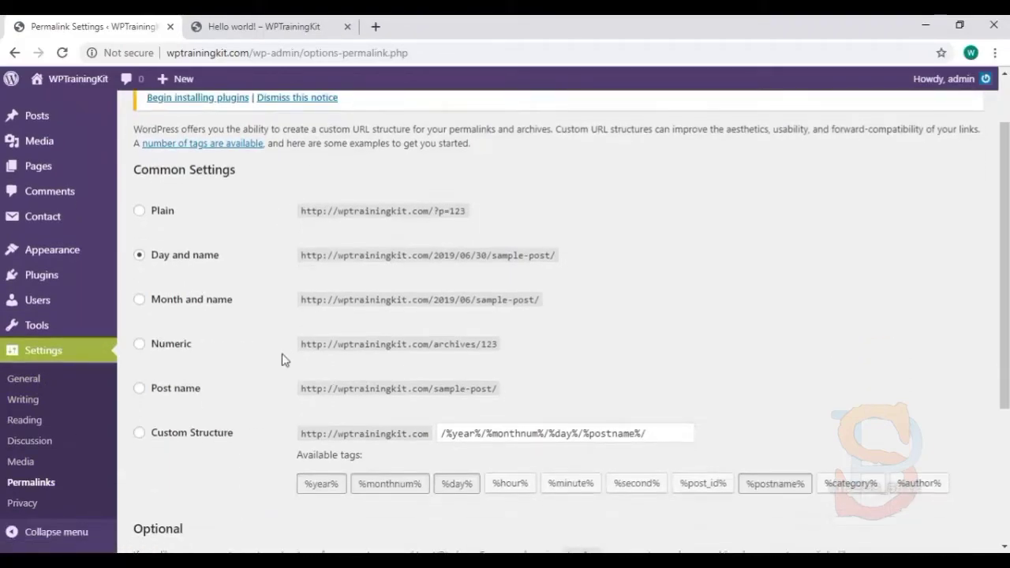
click(139, 389)
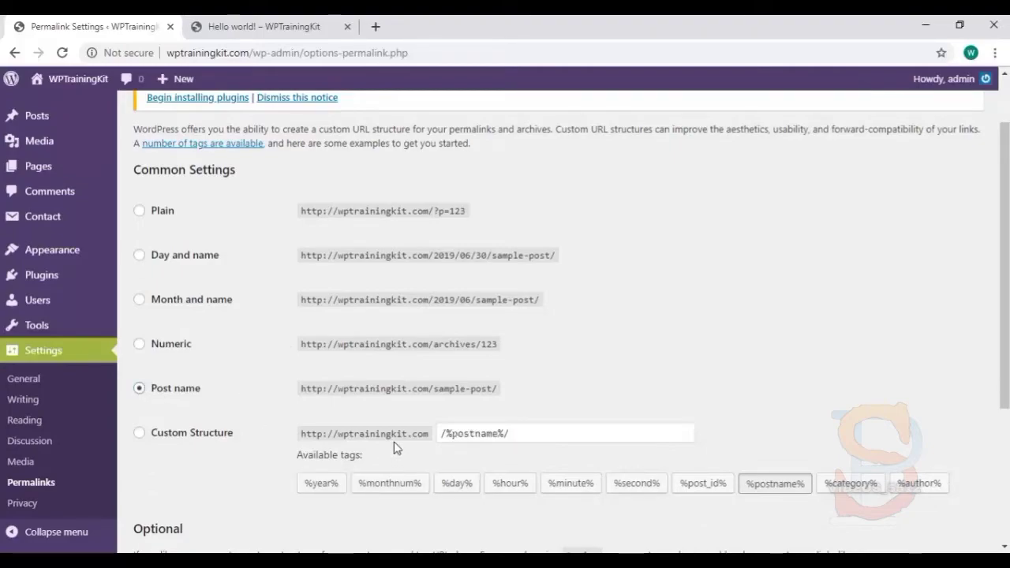
Step: Check the date-based URLs of the Hello world! and Your Second Article Title Here posts on the site
click(291, 19)
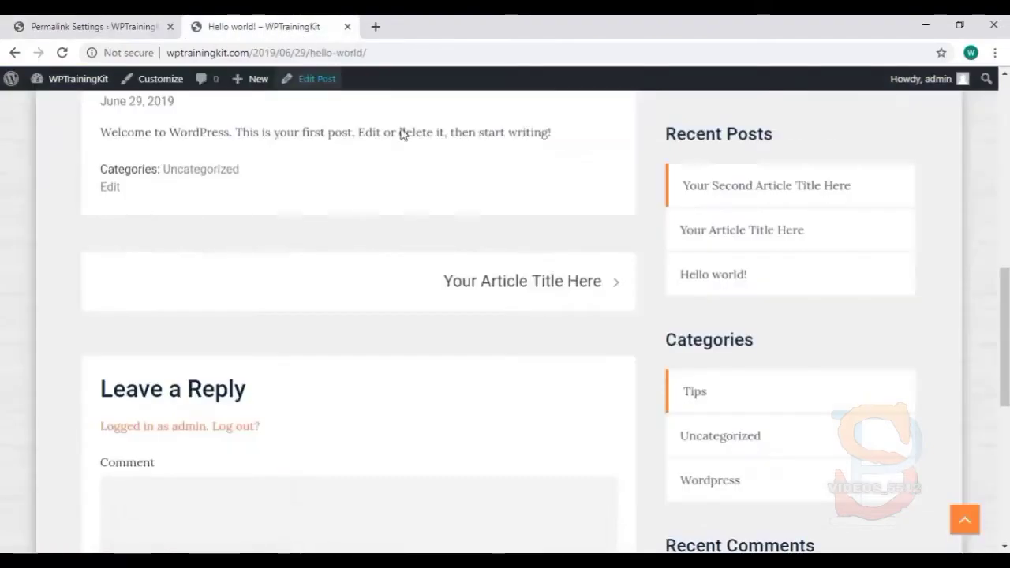
scroll(278, 223, up, 10)
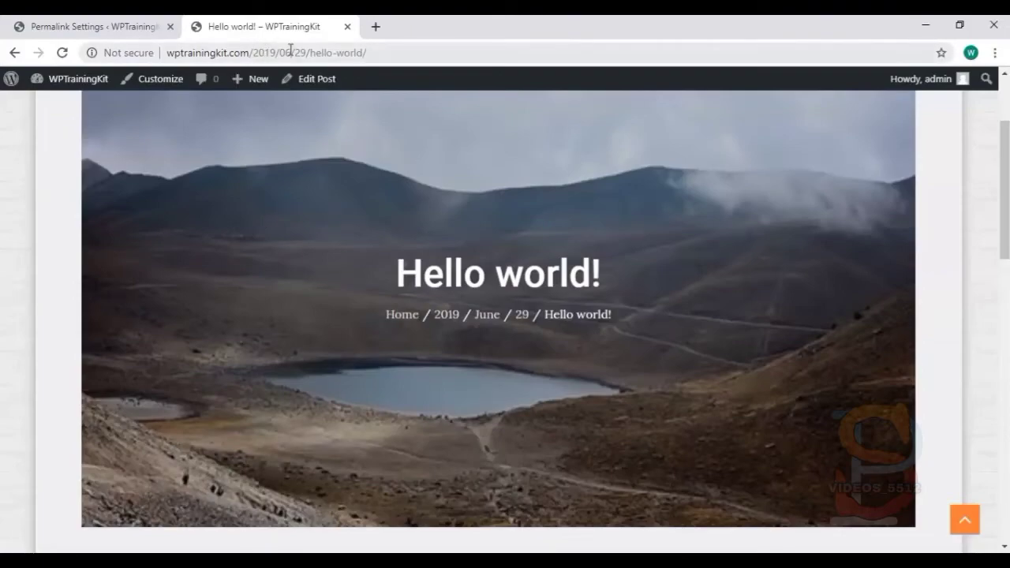
scroll(308, 192, down, 7)
scroll(310, 197, up, 5)
scroll(310, 205, down, 2)
scroll(309, 219, down, 1)
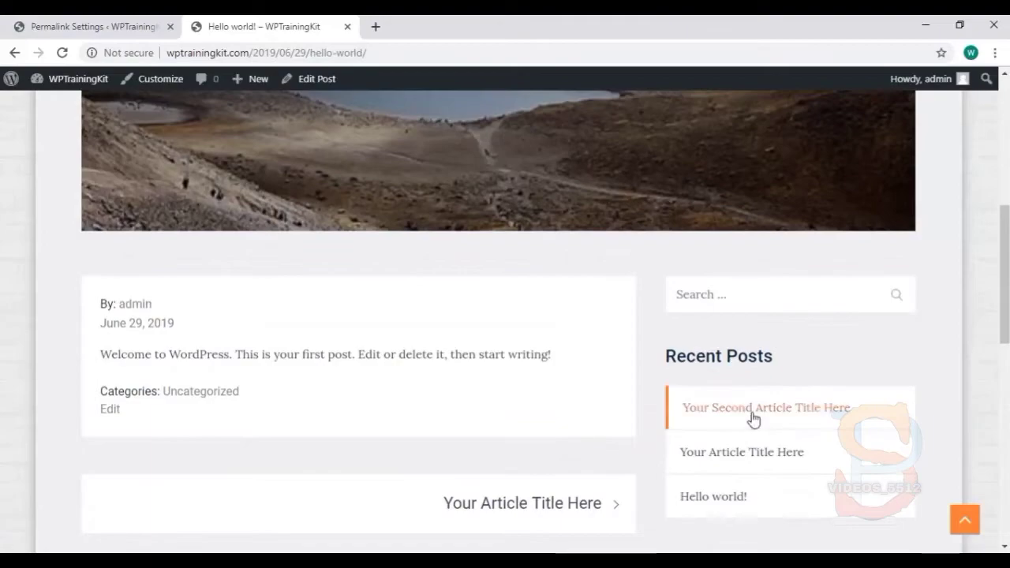
click(754, 408)
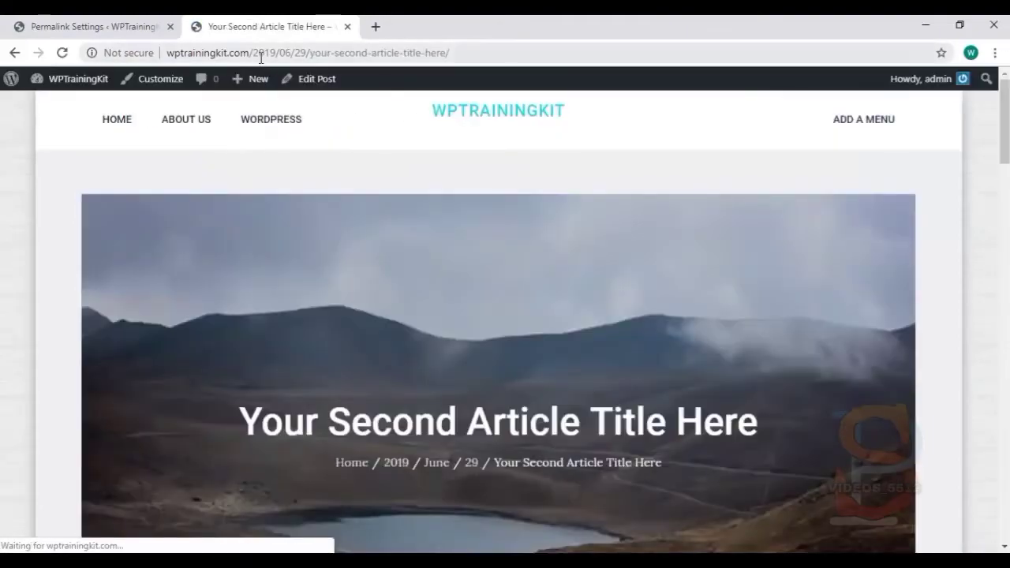
Step: Save the Post name permalink structure and reopen Your Second Article Title Here from the home page to check its URL
click(79, 30)
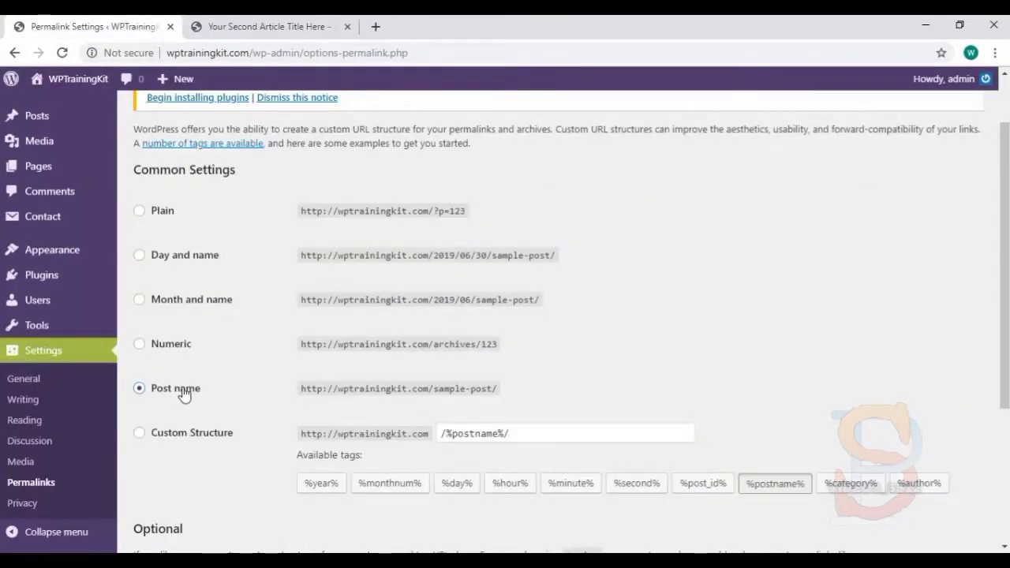
scroll(254, 405, down, 3)
click(268, 26)
click(104, 138)
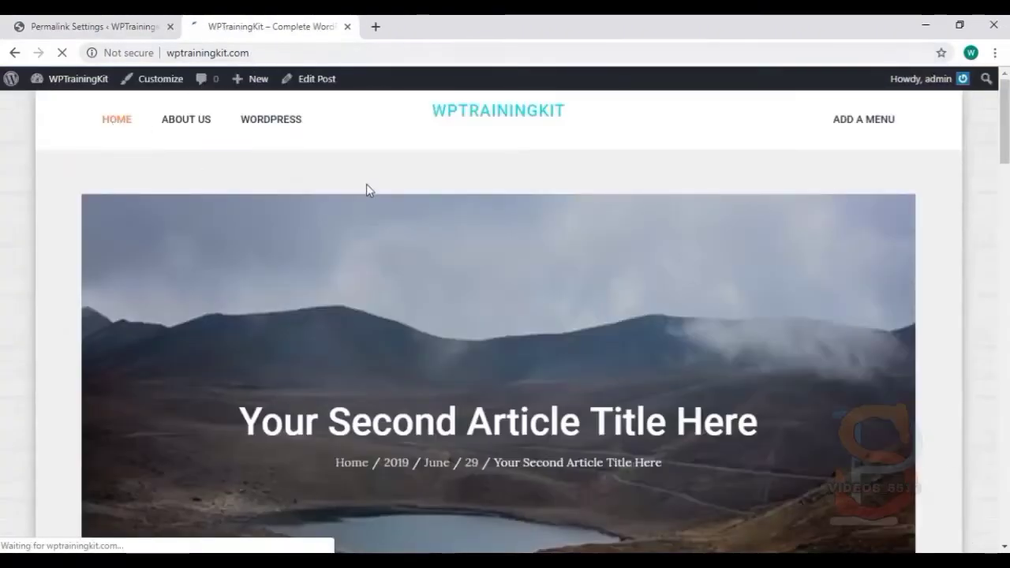
scroll(322, 164, down, 5)
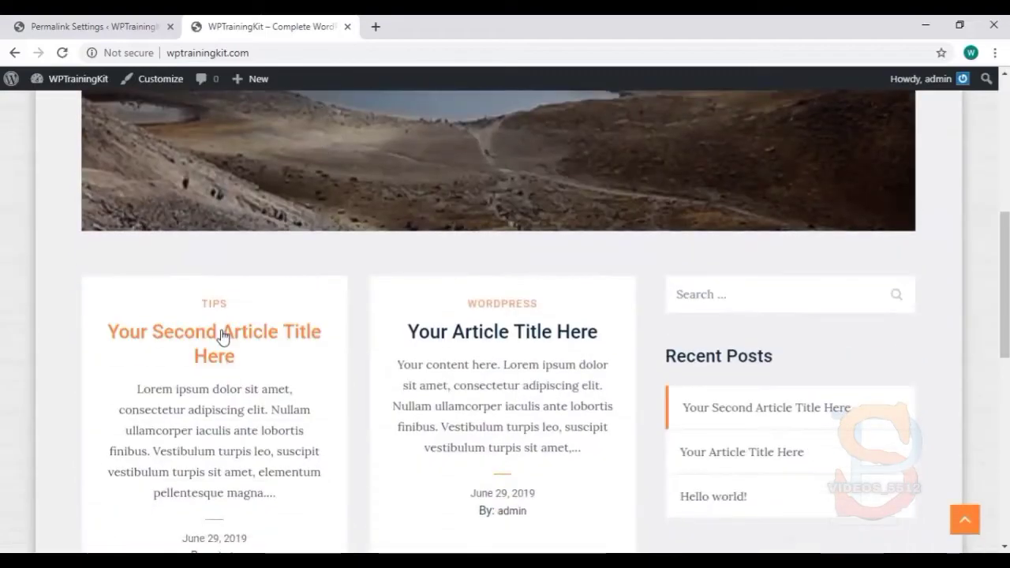
click(230, 340)
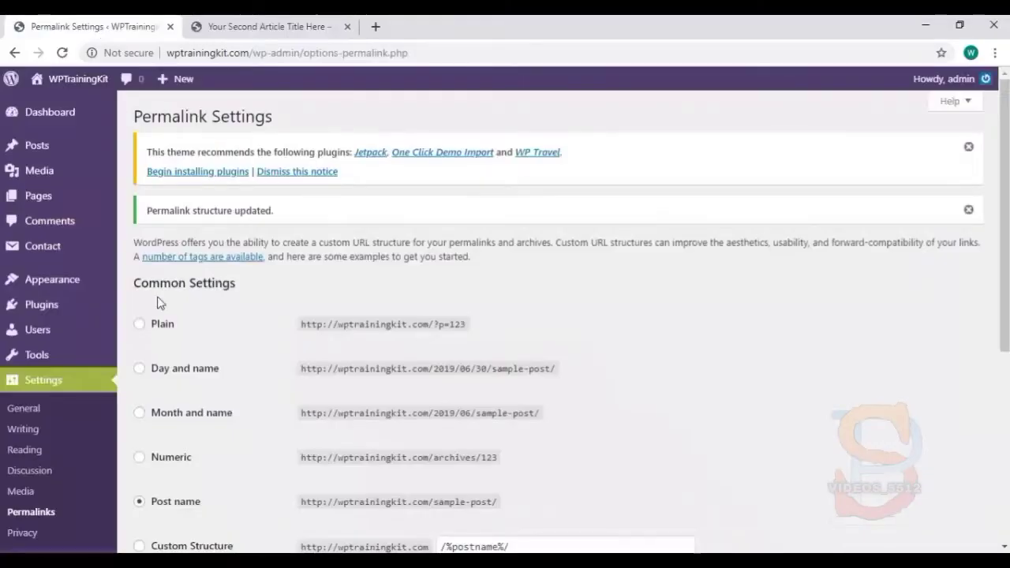
Step: Review the permalink options, open the Privacy Settings and pick Privacy Policy (Draft) as the existing page
scroll(158, 299, down, 3)
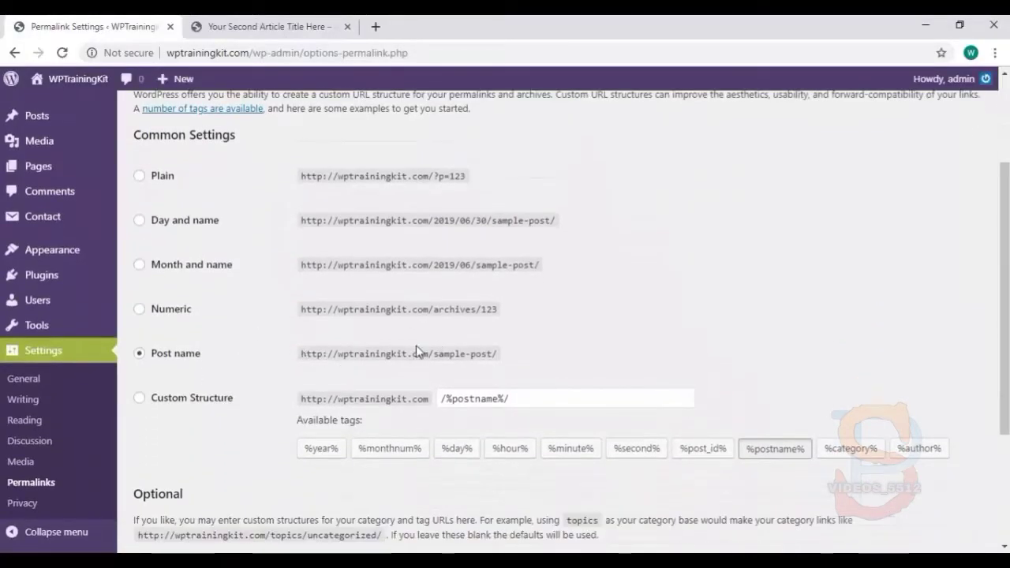
scroll(428, 392, down, 2)
click(81, 491)
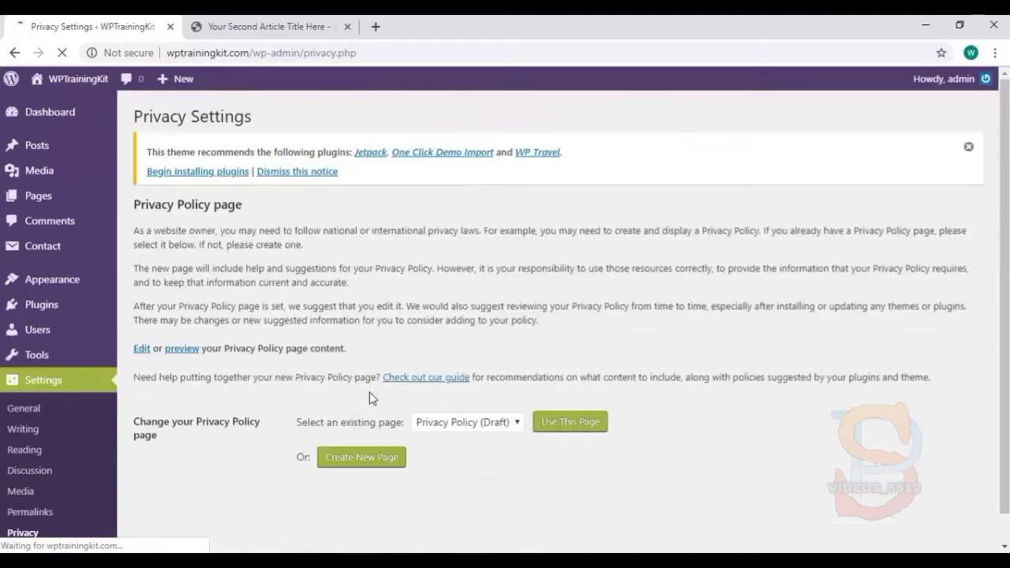
scroll(375, 392, down, 1)
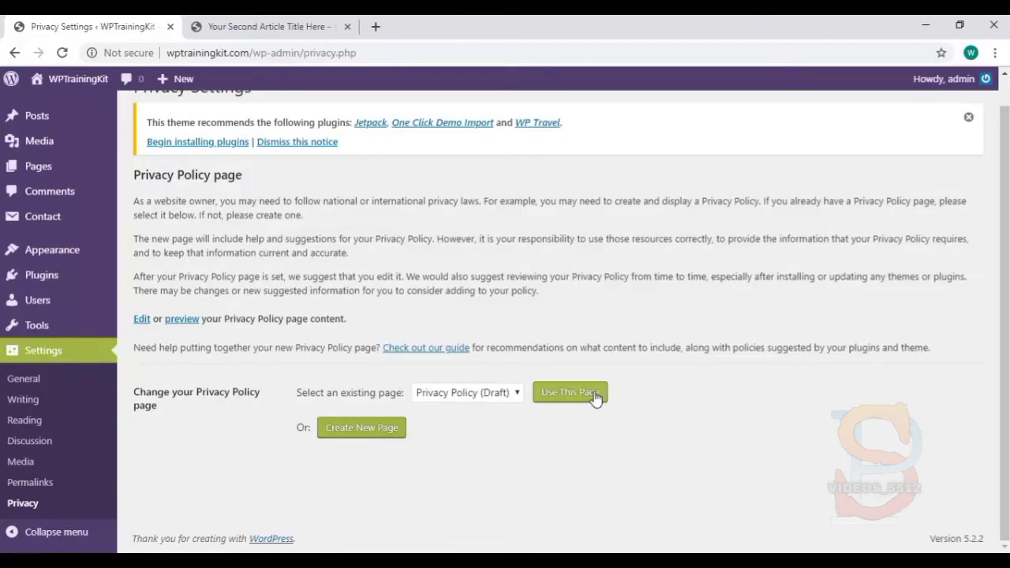
click(461, 393)
click(467, 440)
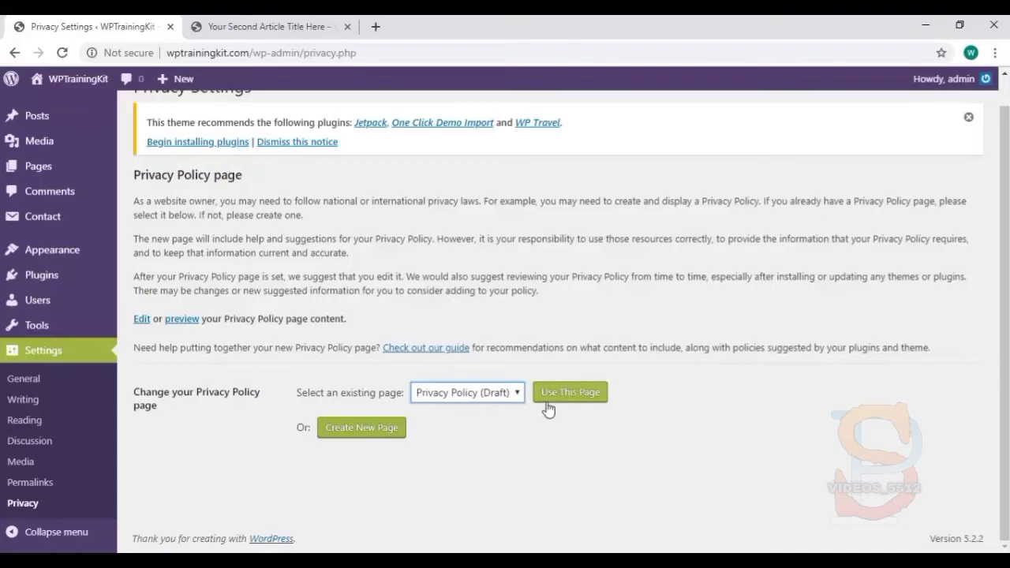
Step: Open the Privacy Policy draft from the list of pages for editing and publish it
click(9, 173)
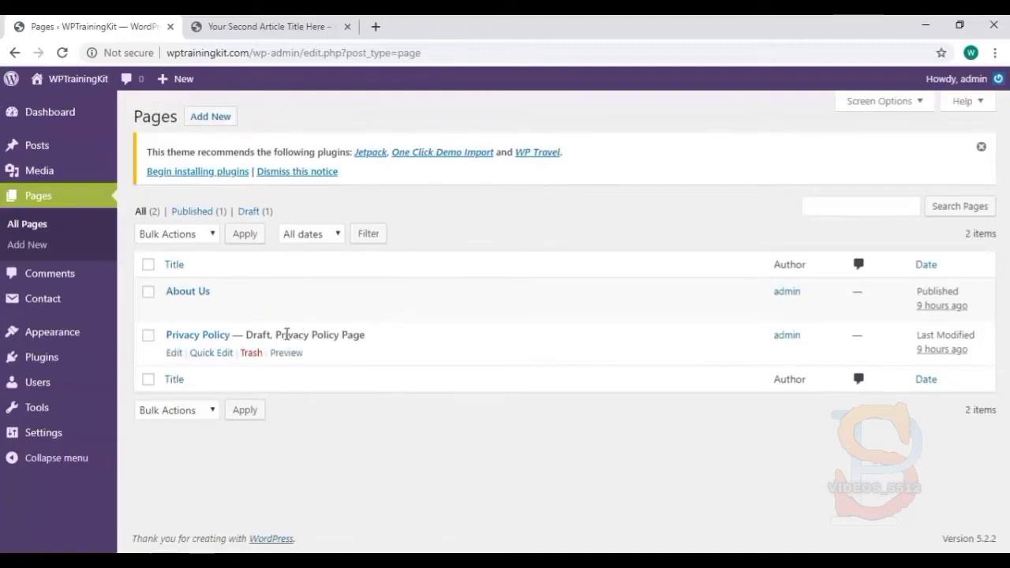
click(177, 355)
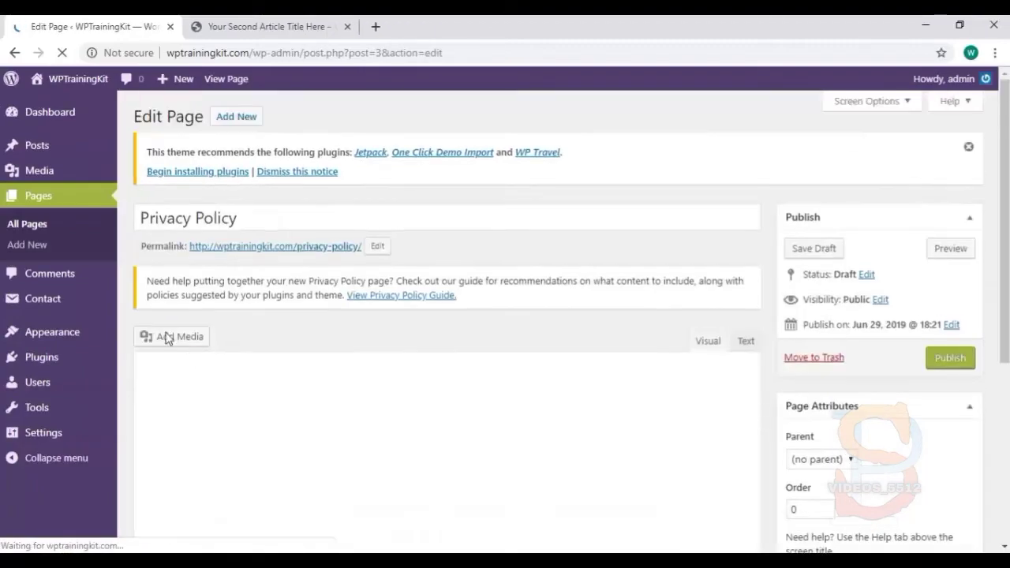
click(945, 362)
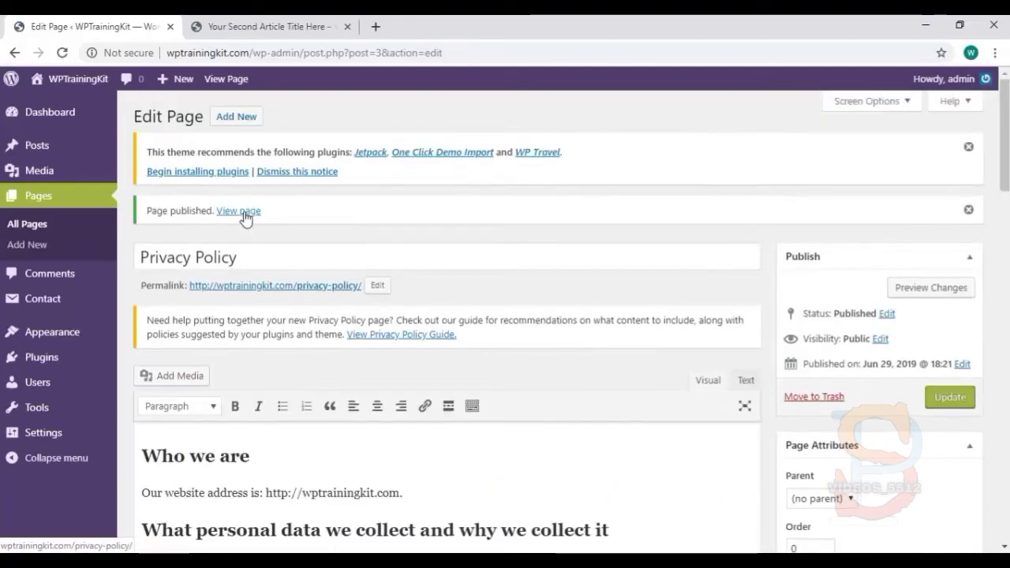
Step: View the published Privacy Policy page in a new tab and examine its sections there and in the page editor
right_click(250, 210)
click(272, 224)
click(255, 29)
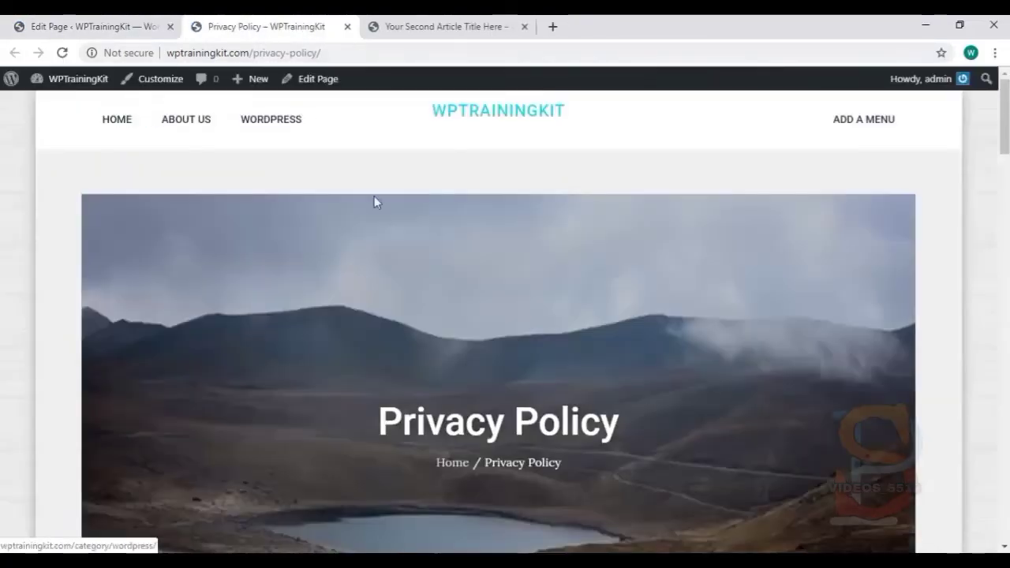
scroll(173, 322, down, 15)
scroll(229, 307, down, 15)
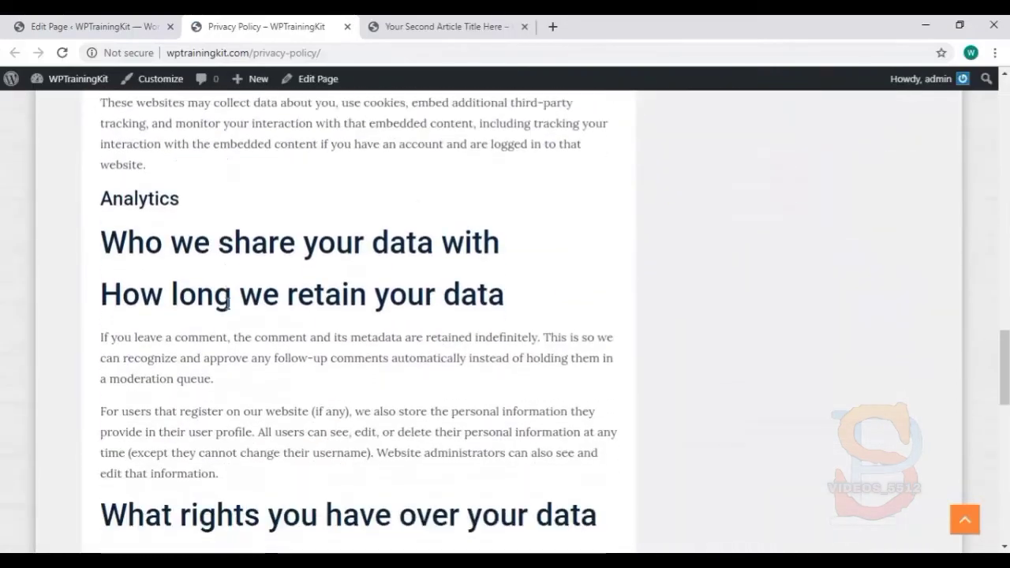
scroll(253, 308, up, 10)
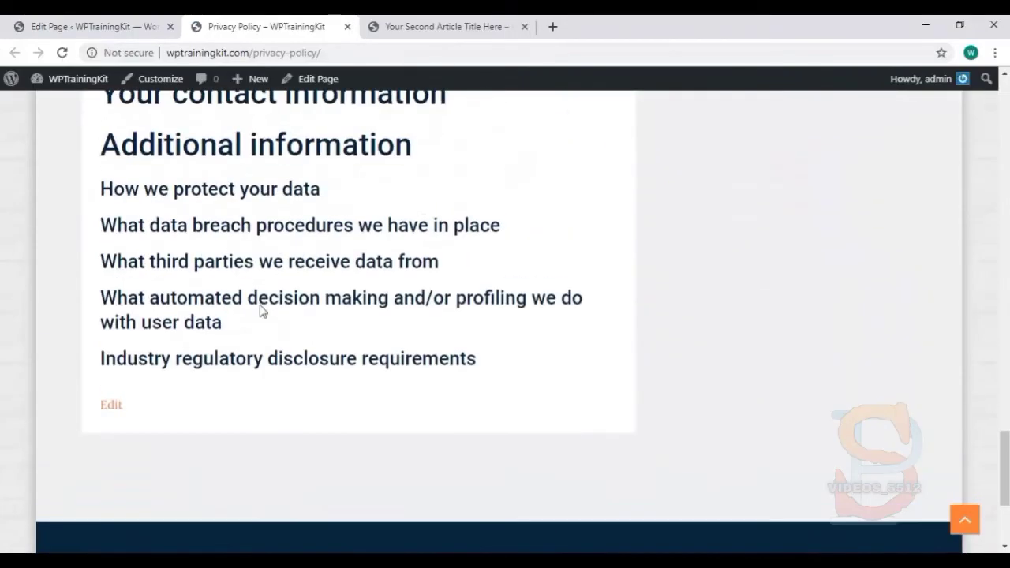
click(101, 26)
scroll(411, 399, down, 3)
scroll(411, 399, down, 5)
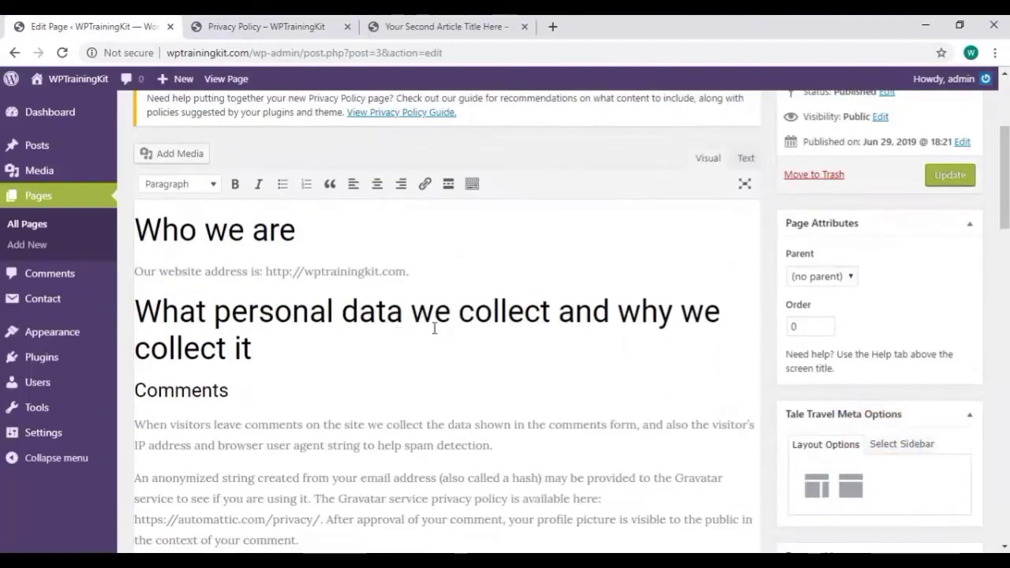
Step: Reopen the Privacy Settings to review the policy page options and open the General Settings
mouse_move(48, 432)
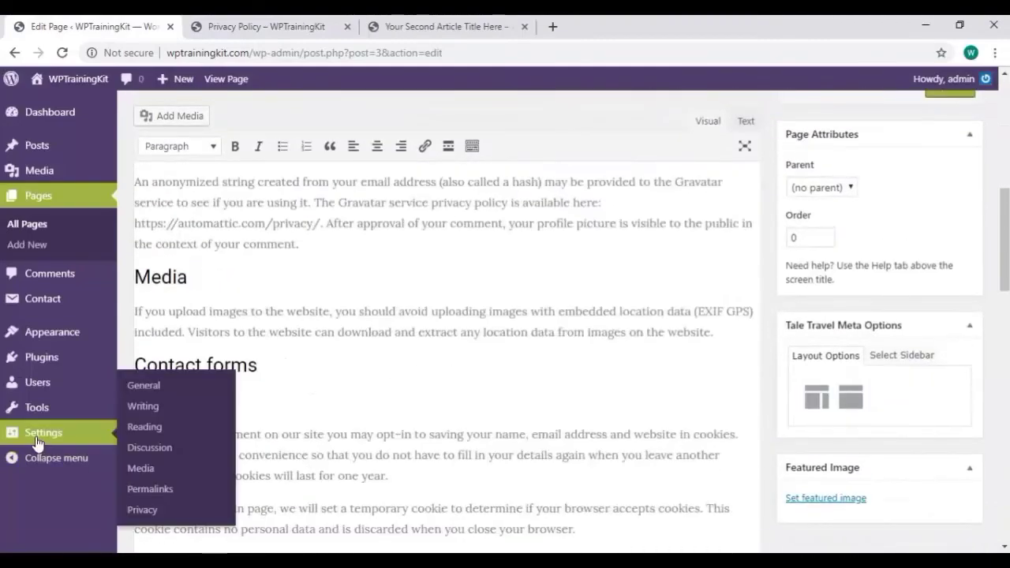
click(150, 511)
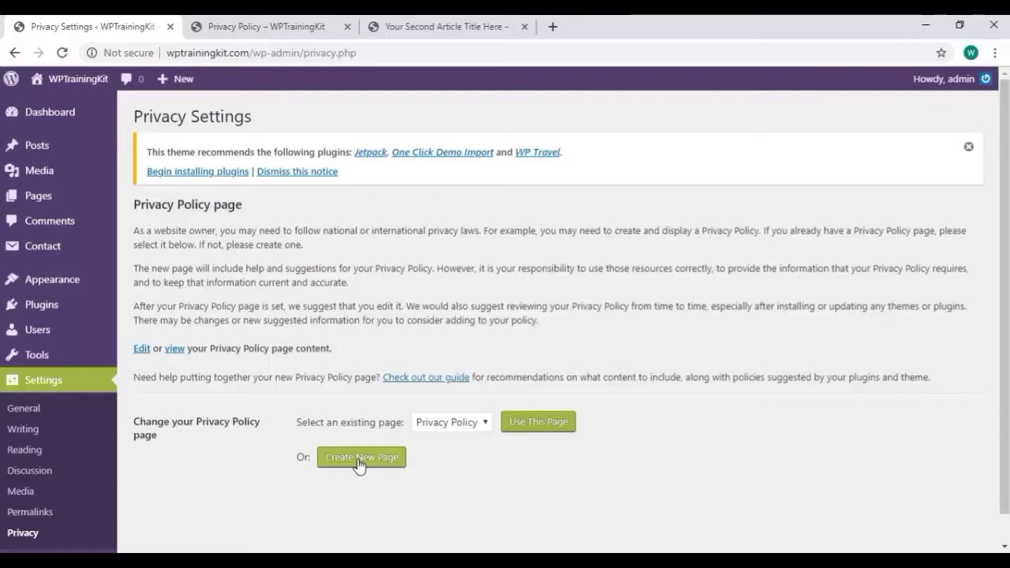
click(65, 419)
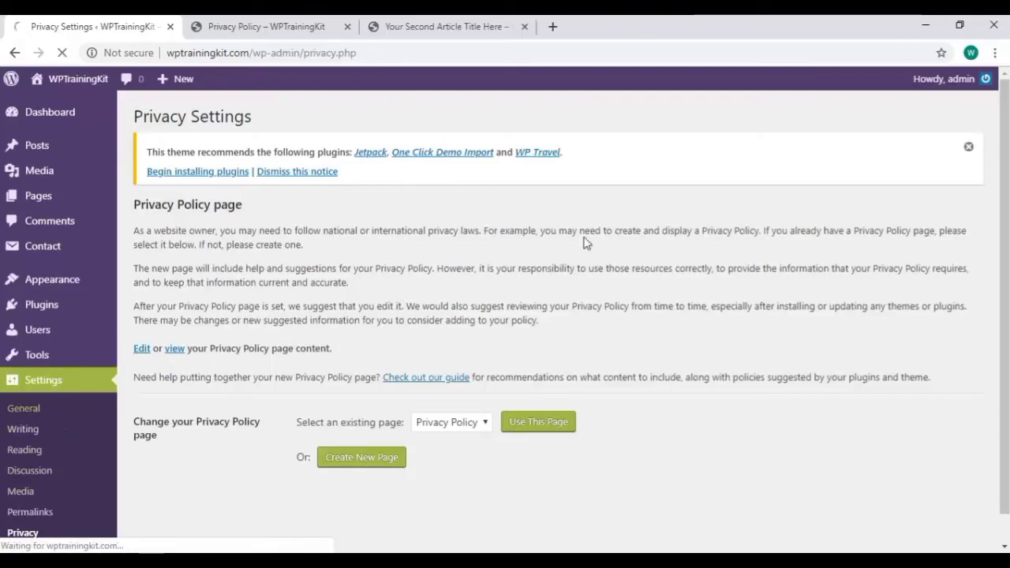